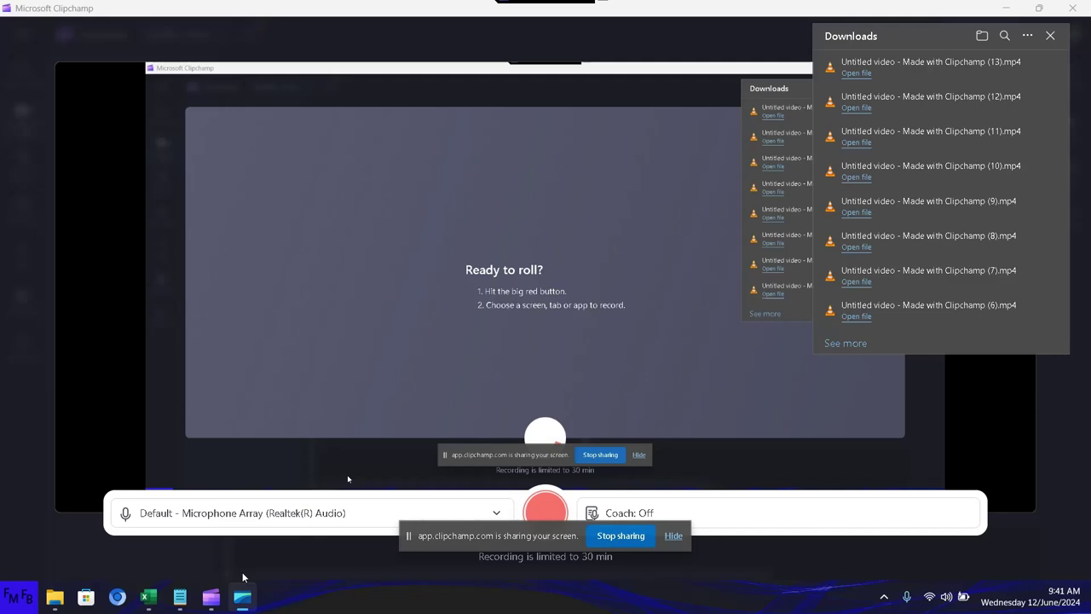
Switch from Clipchamp to the empty Untitled Notepad document.
{"action": "left_click", "coordinate": [180, 598]}
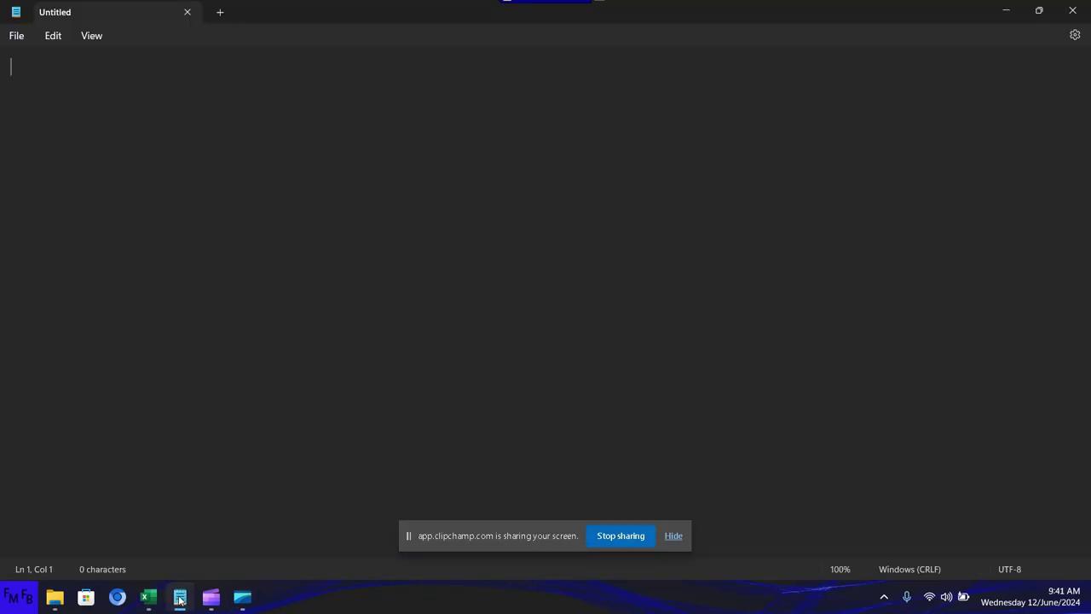
Write the English intro sentence about using choose to switch top and bottom values, plus its Spanish translation.
{"action": "type", "text": "In this "}
{"action": "type", "text": "video, "}
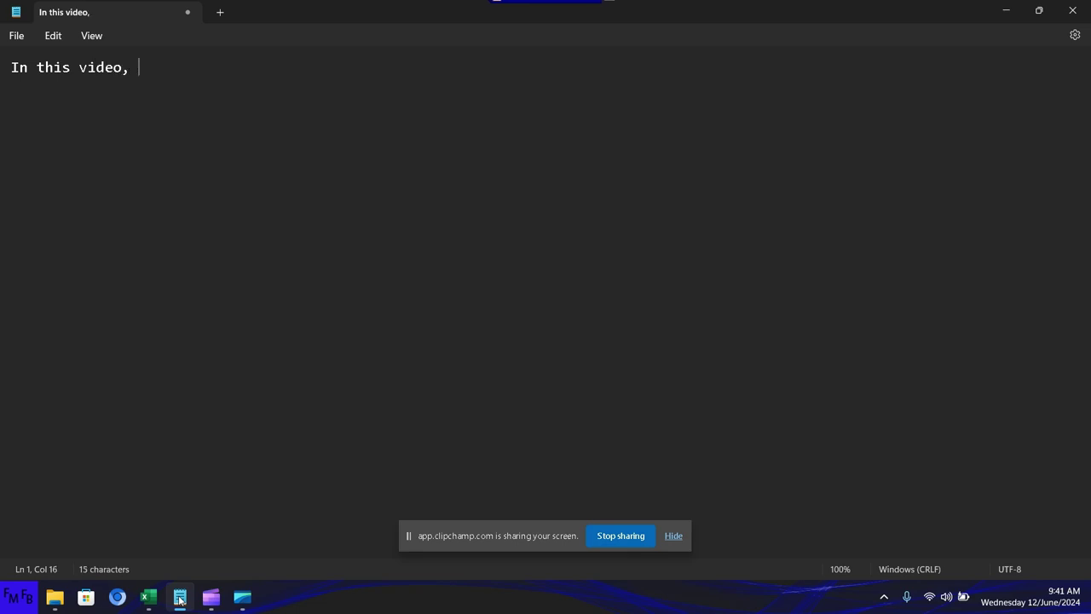
{"action": "type", "text": "I will"}
{"action": "type", "text": " show you "}
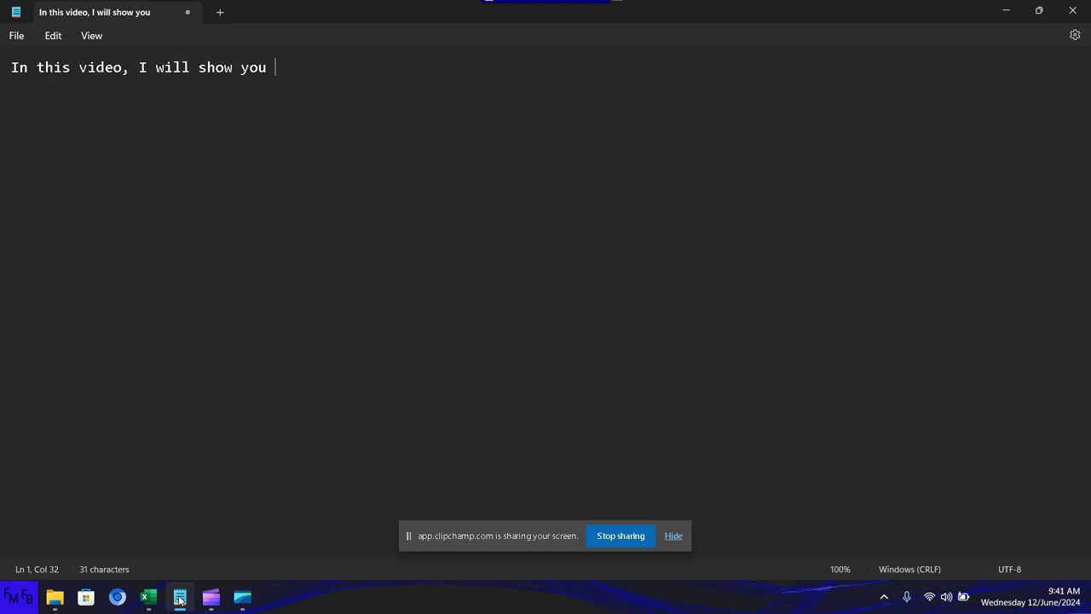
{"action": "type", "text": "how to use "}
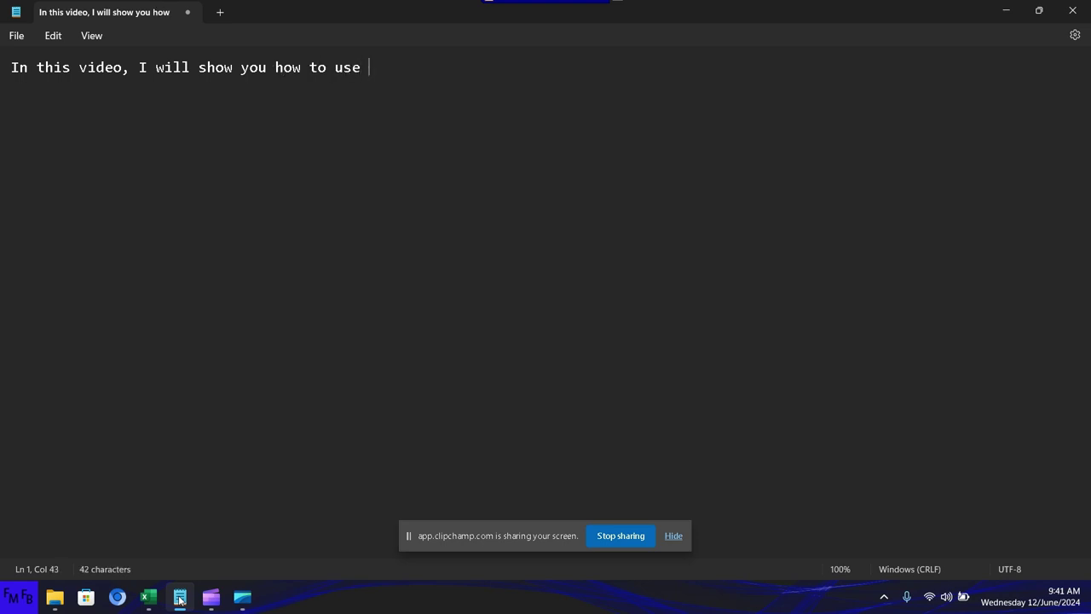
{"action": "type", "text": "choose to "}
{"action": "type", "text": "swit"}
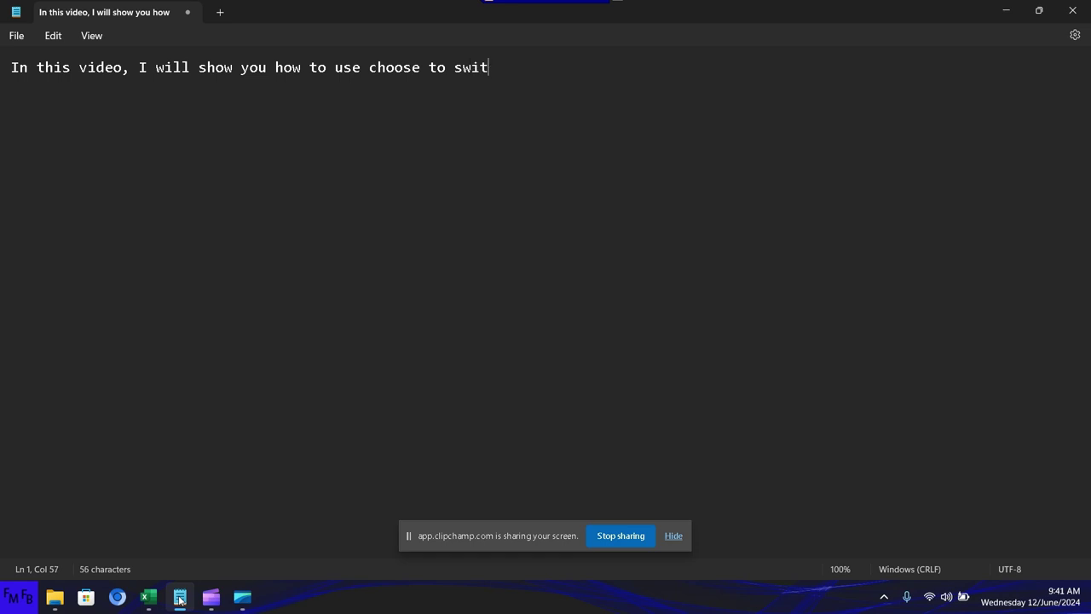
{"action": "type", "text": "ch betwe"}
{"action": "type", "text": "en the "}
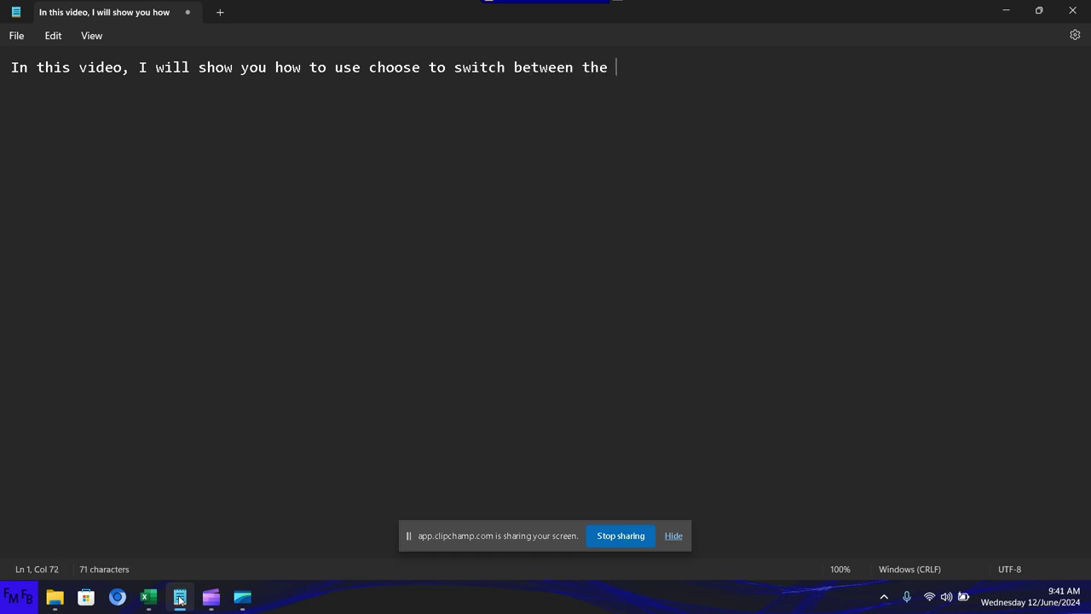
{"action": "type", "text": "top and b"}
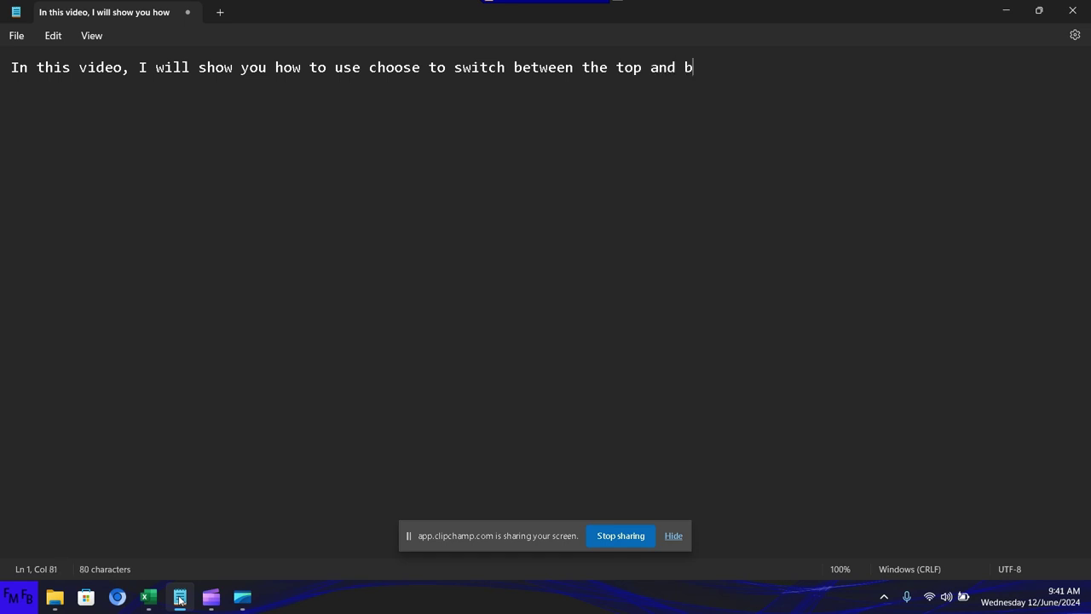
{"action": "type", "text": "ottom "}
{"action": "type", "text": "value"}
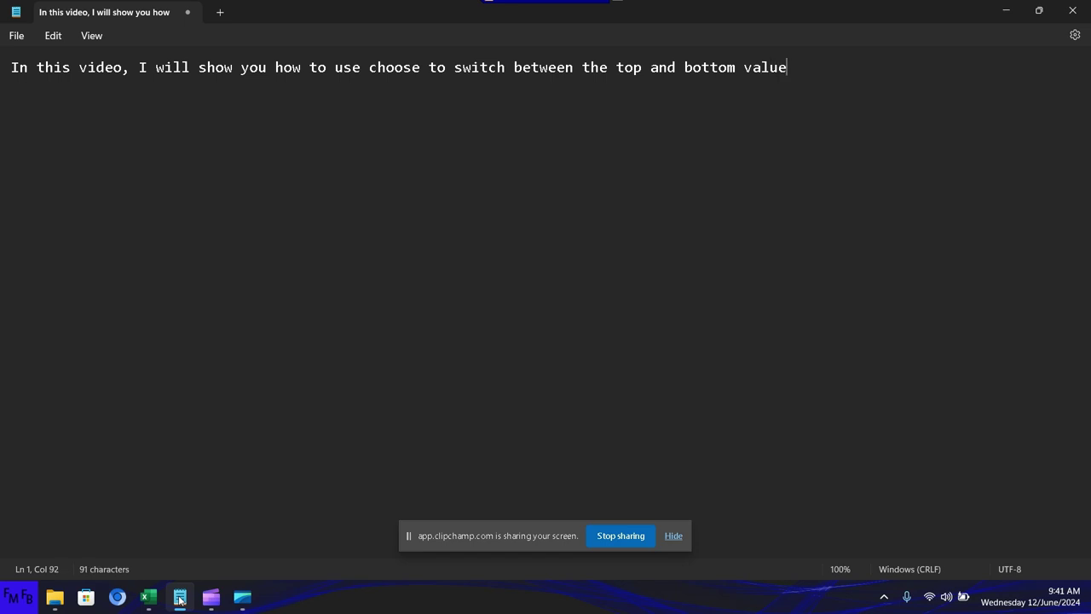
{"action": "type", "text": "."}
{"action": "type", "text": "/En "}
{"action": "type", "text": "este video"}
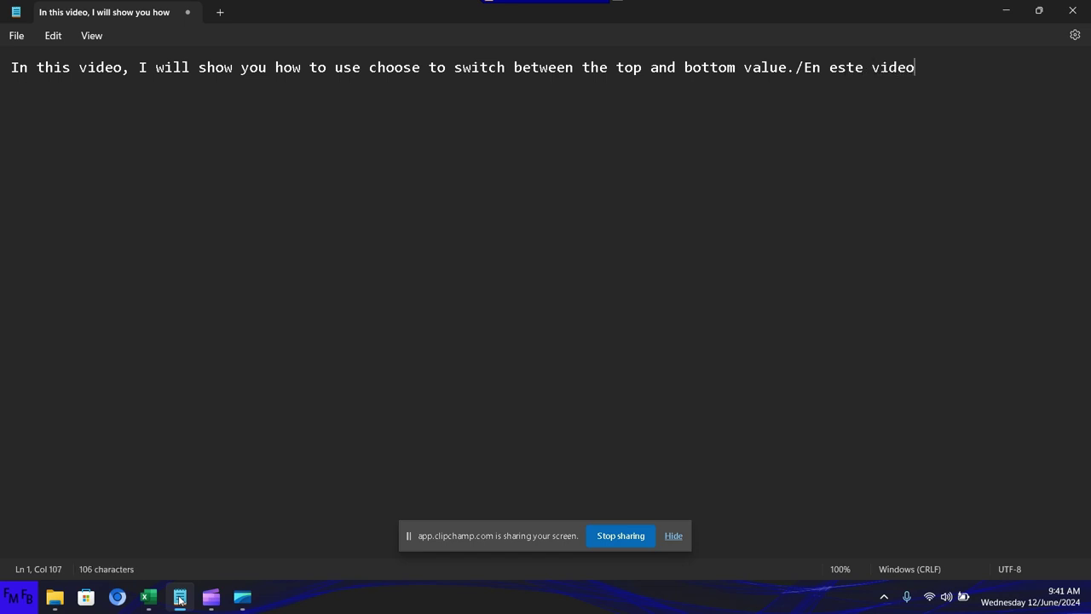
{"action": "type", "text": ", yo les"}
{"action": "type", "text": " mostrar"}
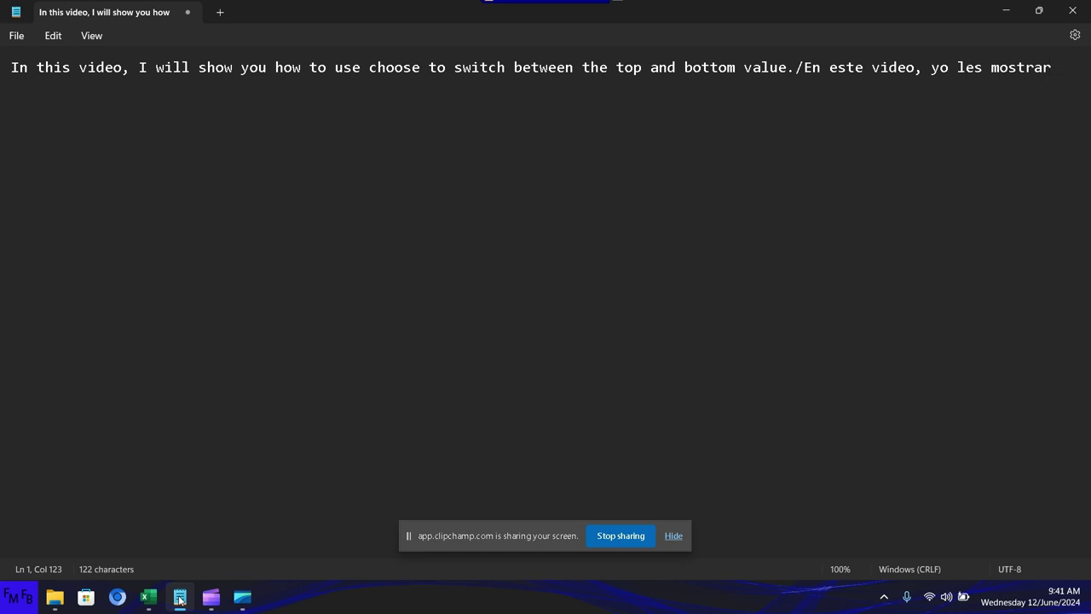
{"action": "type", "text": "é co"}
{"action": "type", "text": "mo "}
{"action": "type", "text": "usar ch"}
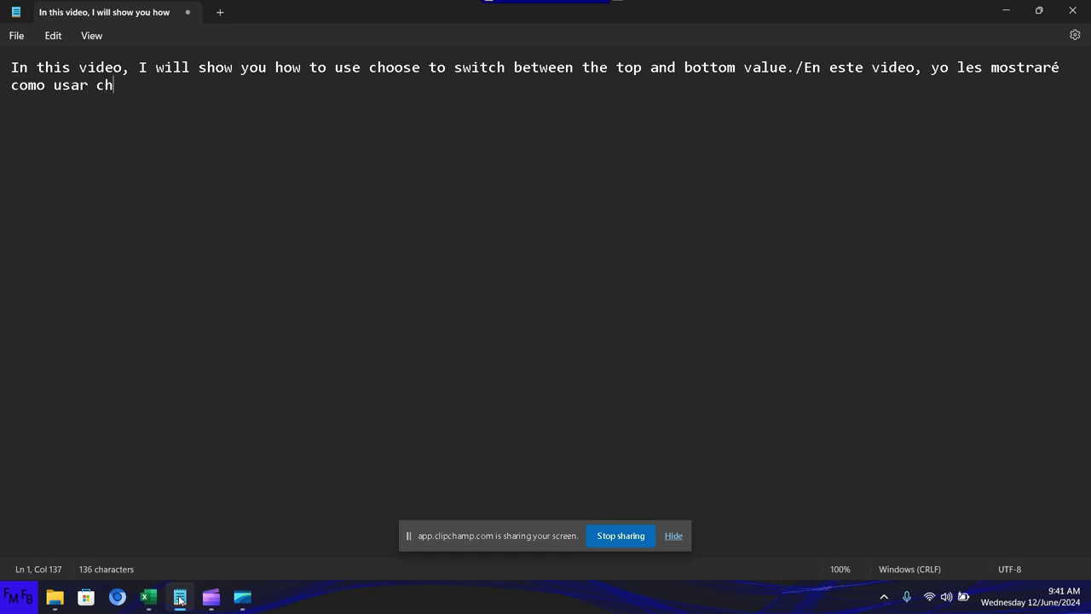
{"action": "type", "text": "oose pa"}
{"action": "type", "text": "ra cambia"}
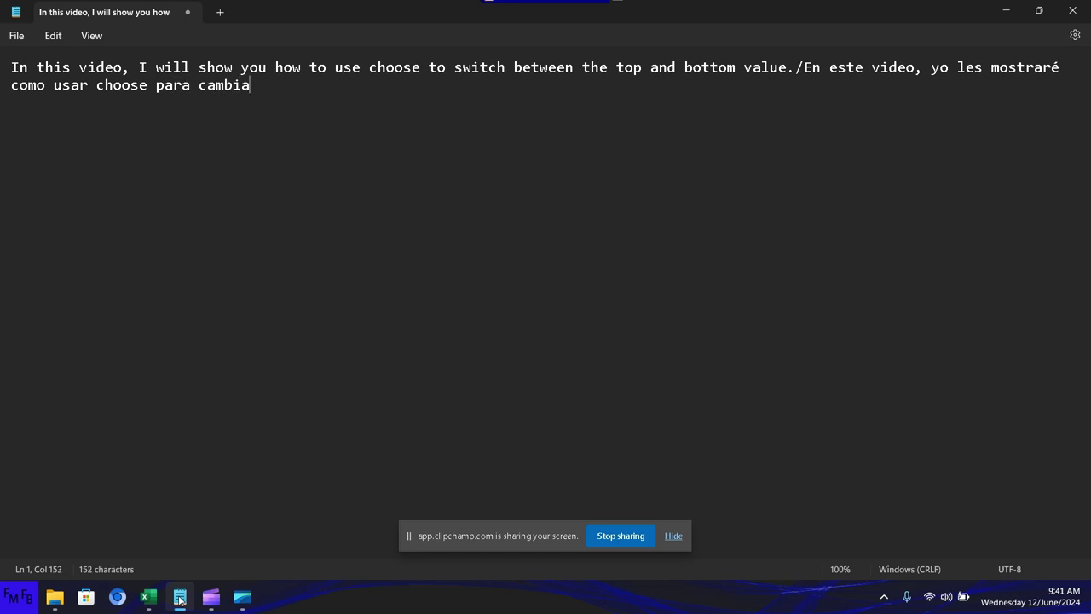
{"action": "type", "text": "r en tr"}
{"action": "key", "text": "BackSpace"}
{"action": "key", "text": "BackSpace"}
{"action": "key", "text": "BackSpace"}
{"action": "type", "text": "tre e"}
{"action": "type", "text": "l valor "}
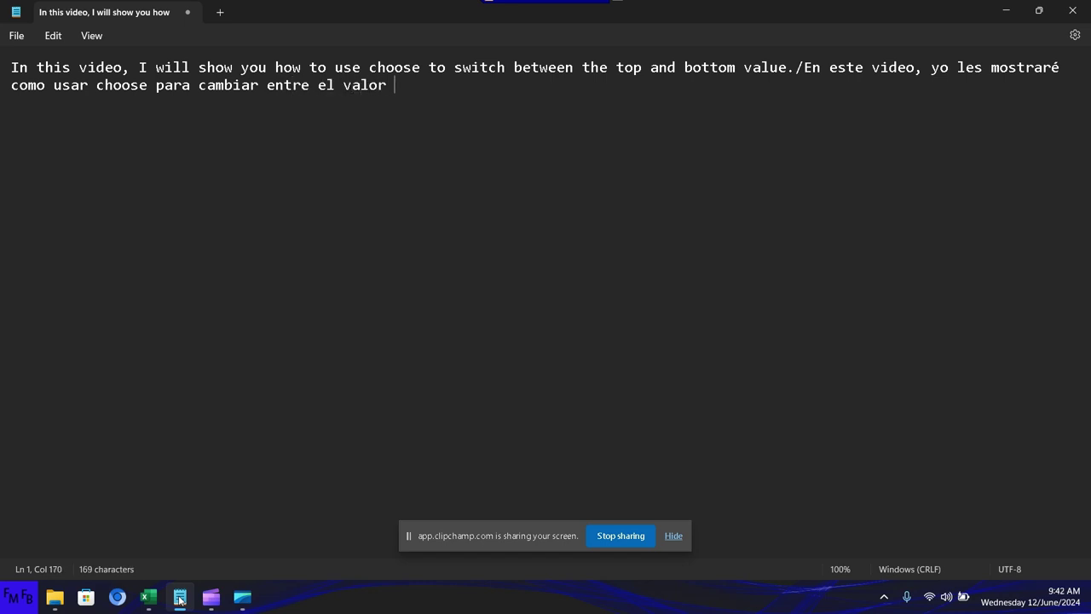
{"action": "type", "text": "alto y e"}
{"action": "type", "text": "l bajo de"}
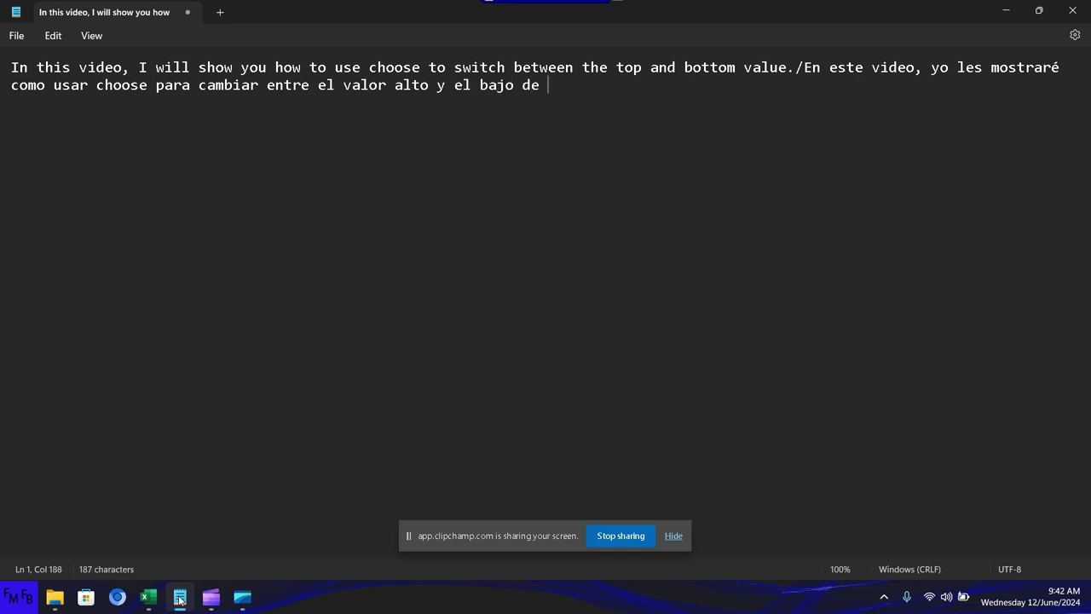
{"action": "key", "text": "BackSpace"}
{"action": "key", "text": "BackSpace"}
{"action": "key", "text": "BackSpace"}
{"action": "key", "text": "BackSpace"}
{"action": "type", "text": "."}
Clear the existing January–June table from Book1 and return to cell A1.
{"action": "left_click", "coordinate": [149, 596]}
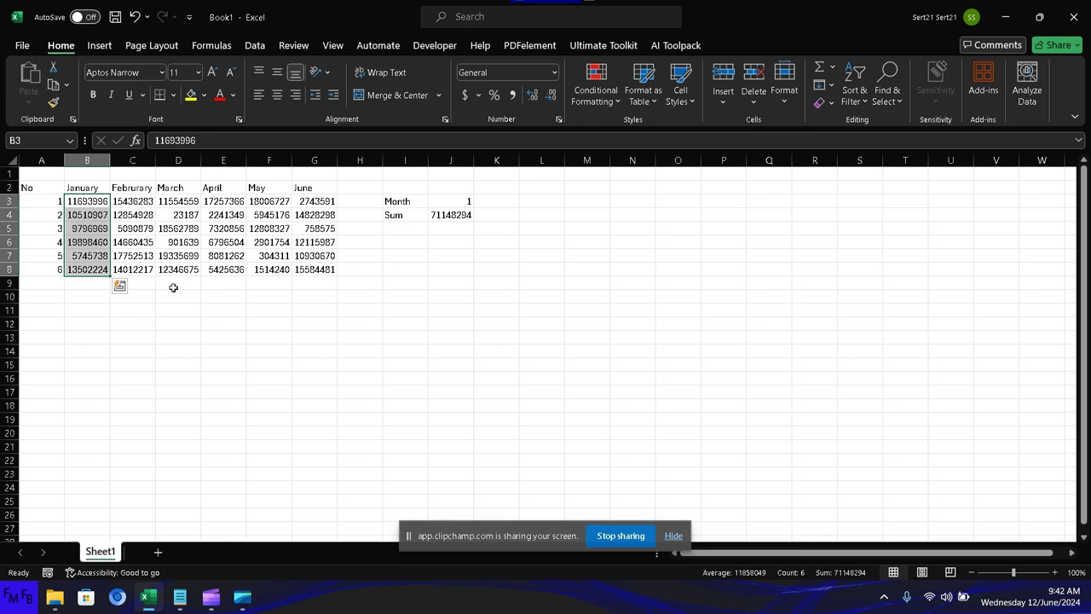
{"action": "left_click", "coordinate": [509, 335]}
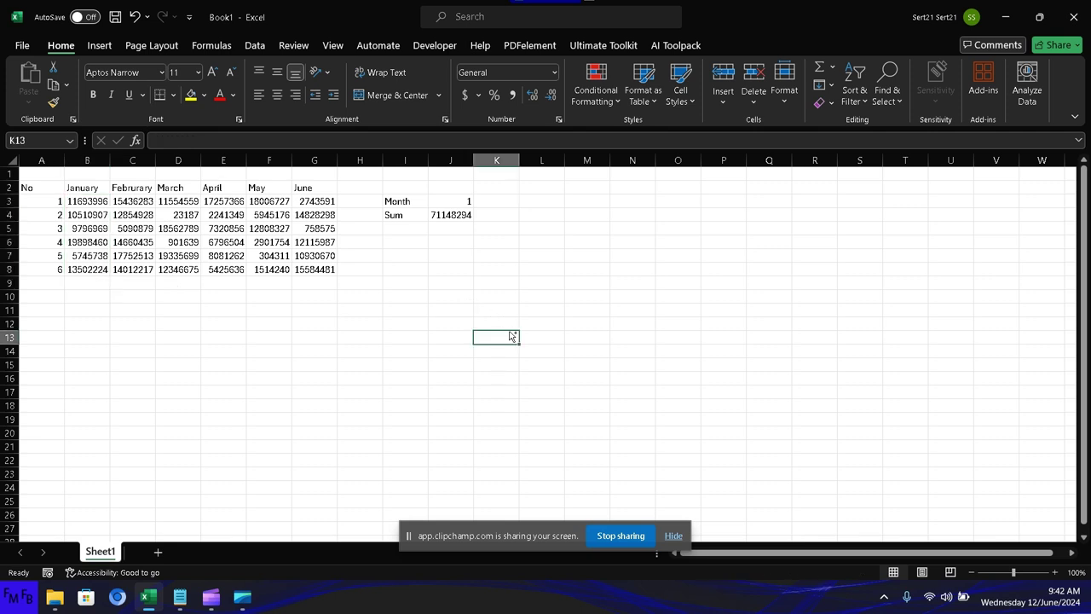
{"action": "key", "text": "ctrl+shift+Home"}
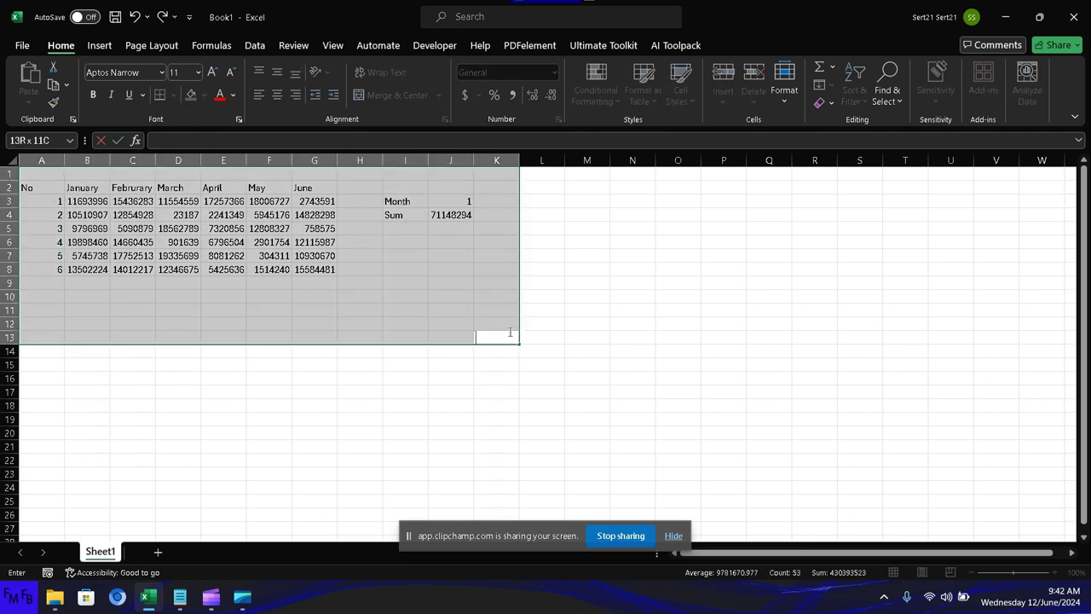
{"action": "key", "text": "Delete"}
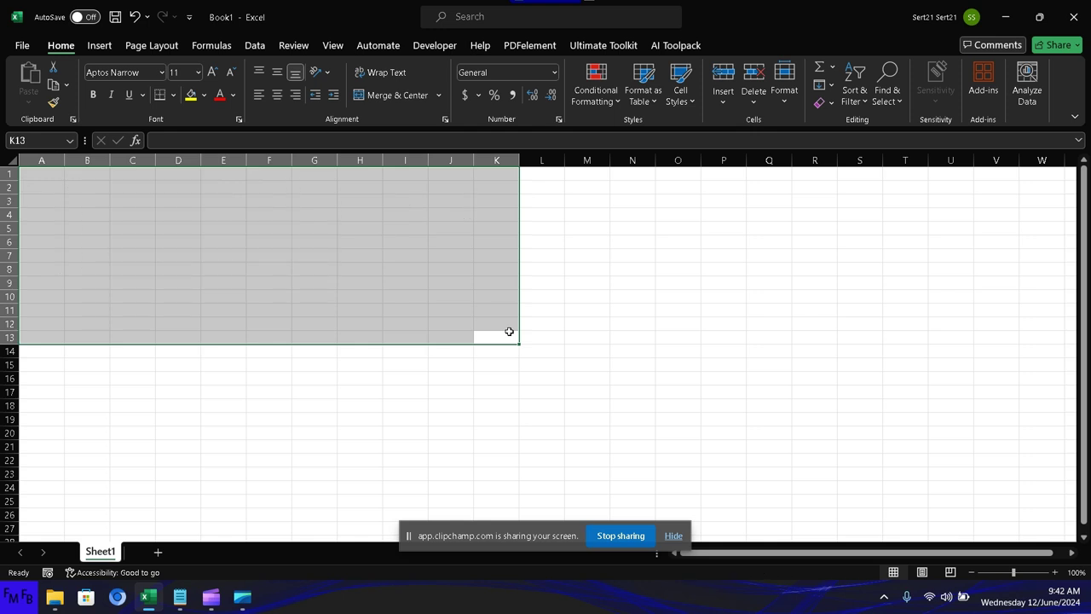
{"action": "key", "text": "ctrl+Home"}
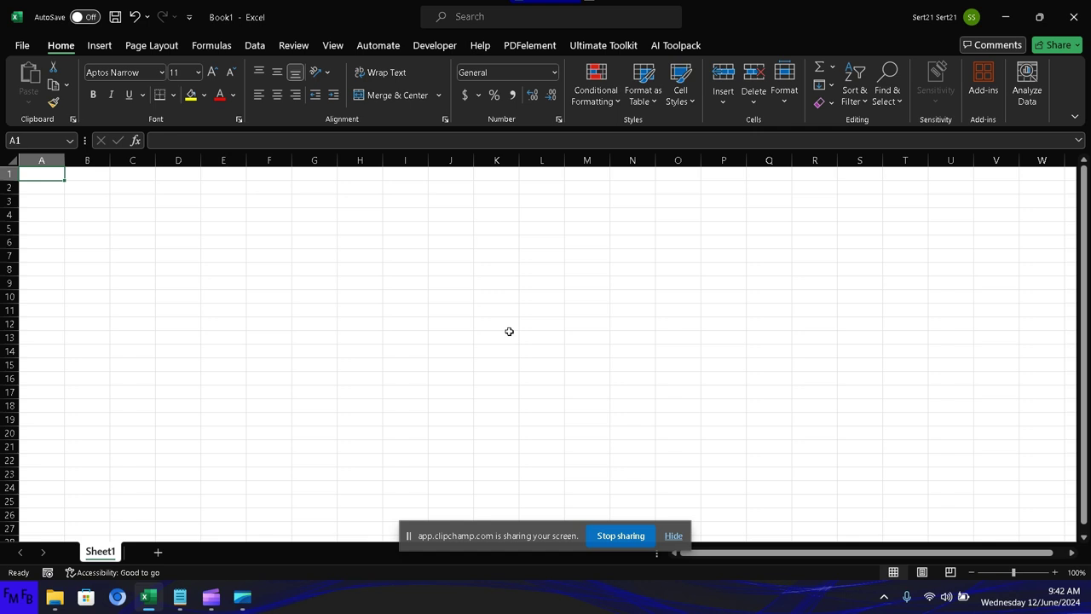
Enter the headers Names in A1 and Percentages in B1.
{"action": "type", "text": "Names"}
{"action": "key", "text": "Tab"}
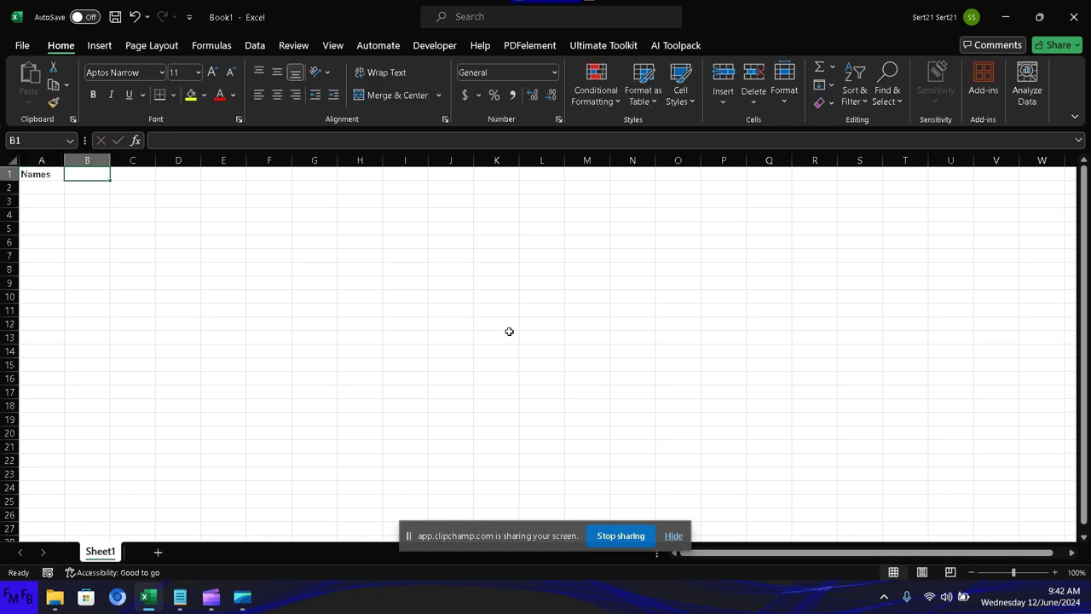
{"action": "type", "text": "Percen"}
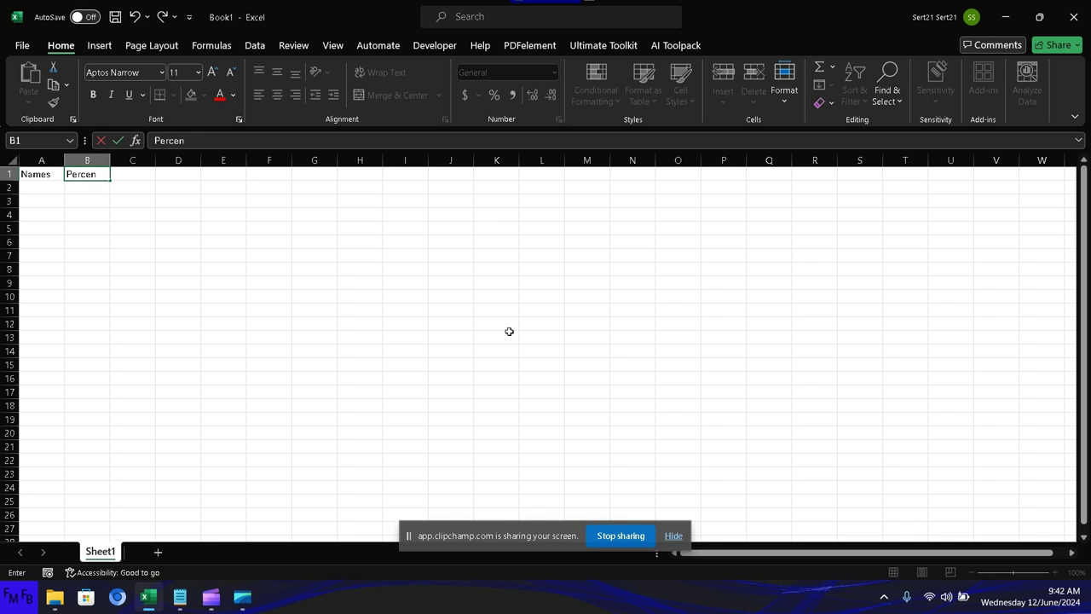
{"action": "type", "text": "tages"}
{"action": "key", "text": "Return"}
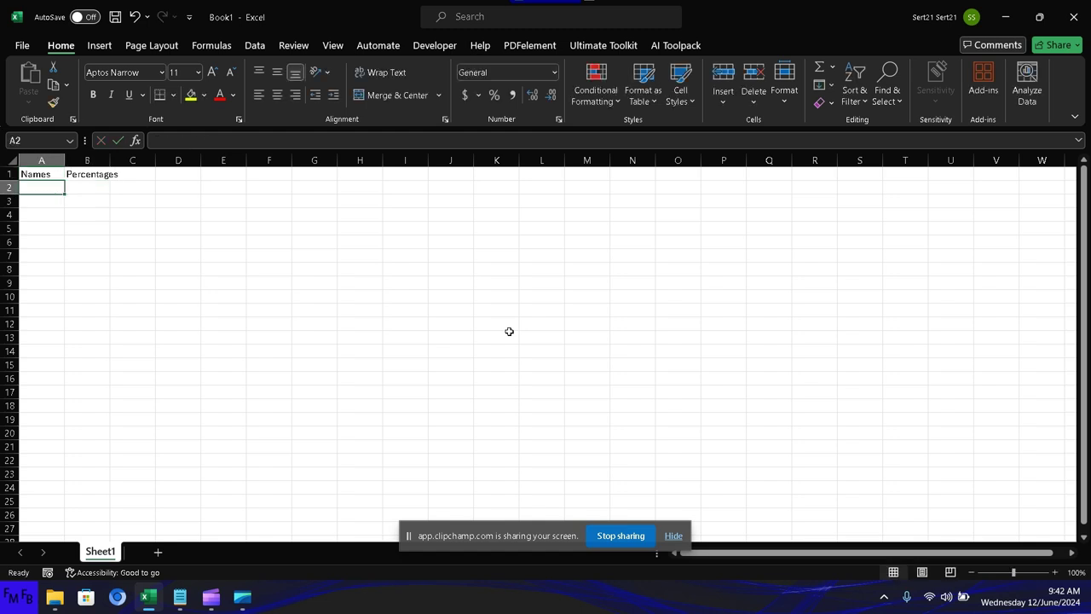
List Pedro, Pablo, Juan, Maria and Carmen in A2:A6.
{"action": "type", "text": "Pedro"}
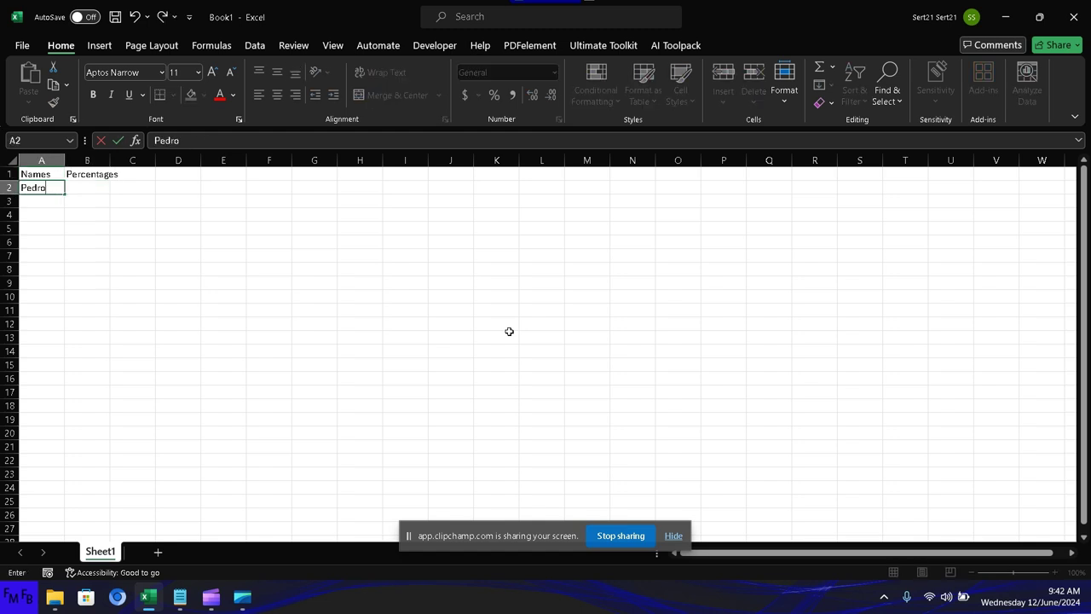
{"action": "key", "text": "Return"}
{"action": "type", "text": "Pablo"}
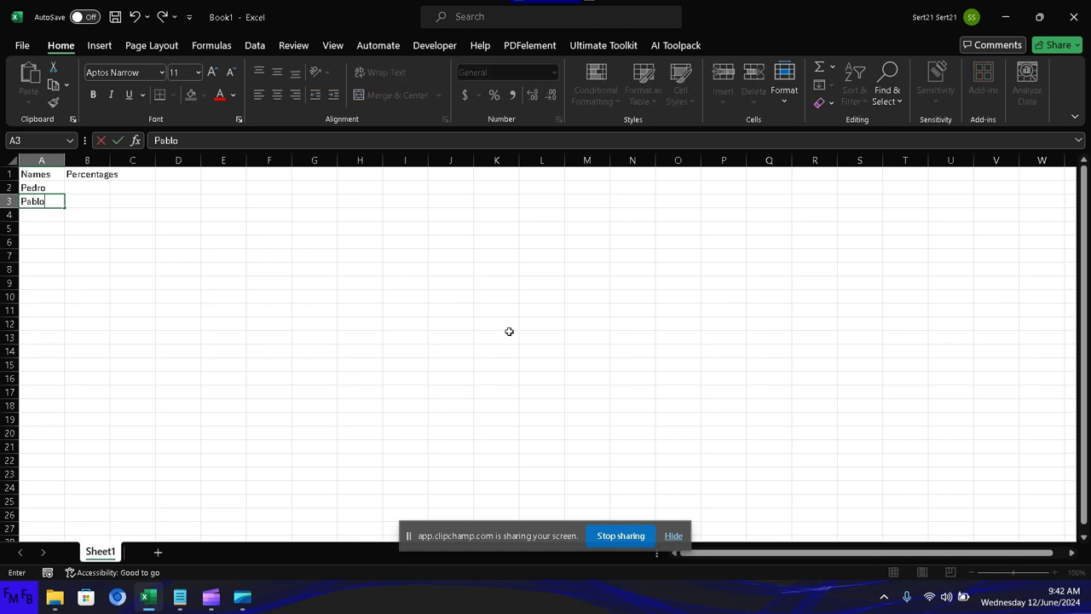
{"action": "key", "text": "Return"}
{"action": "type", "text": "Juan"}
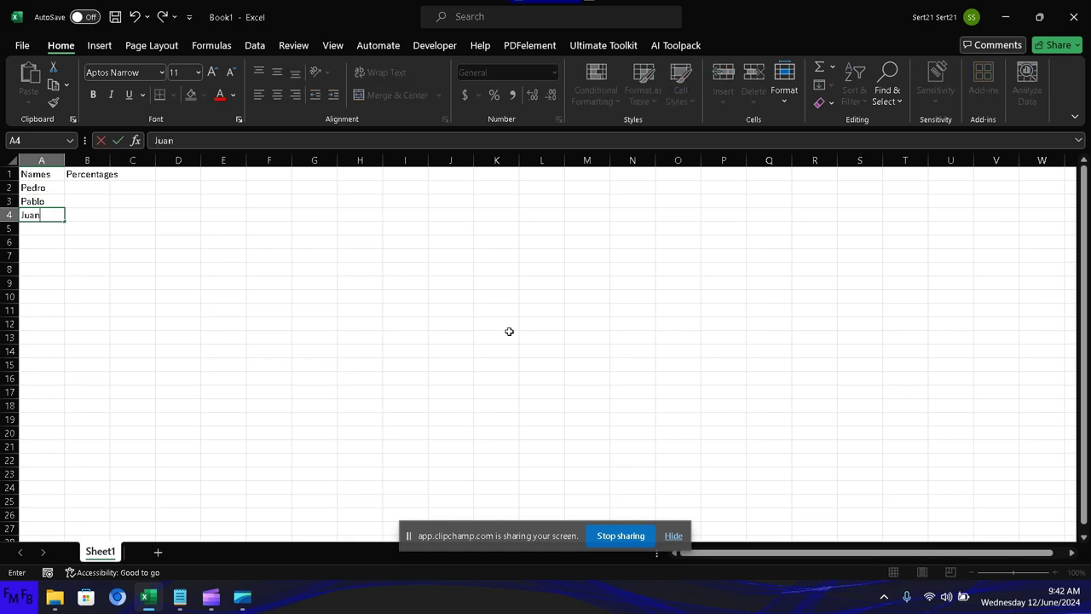
{"action": "key", "text": "Return"}
{"action": "type", "text": "Mar"}
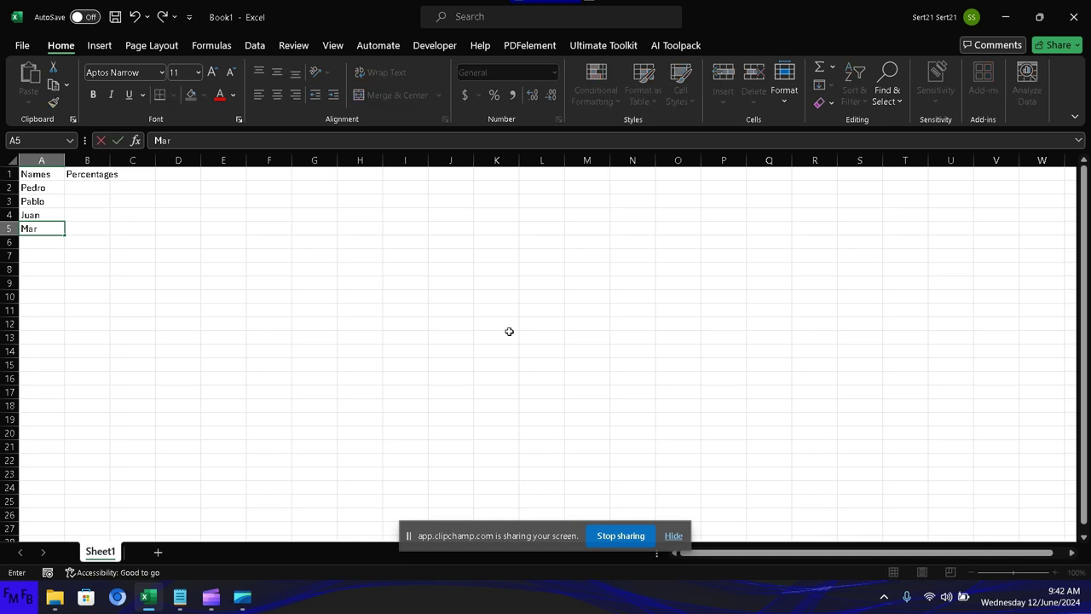
{"action": "type", "text": "ia"}
{"action": "key", "text": "Return"}
{"action": "type", "text": "C"}
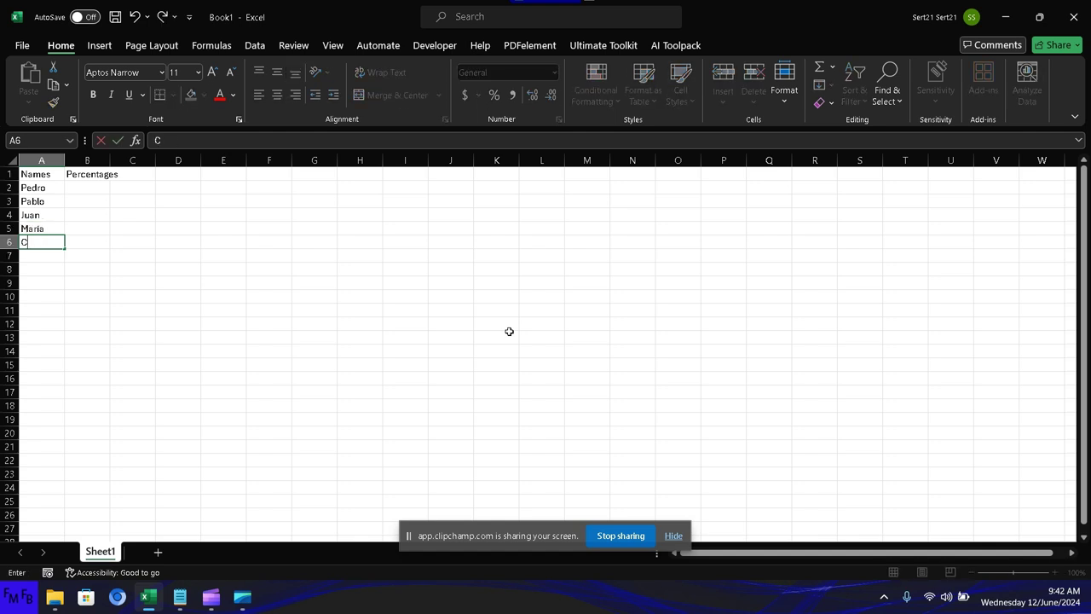
{"action": "type", "text": "armen"}
{"action": "key", "text": "Return"}
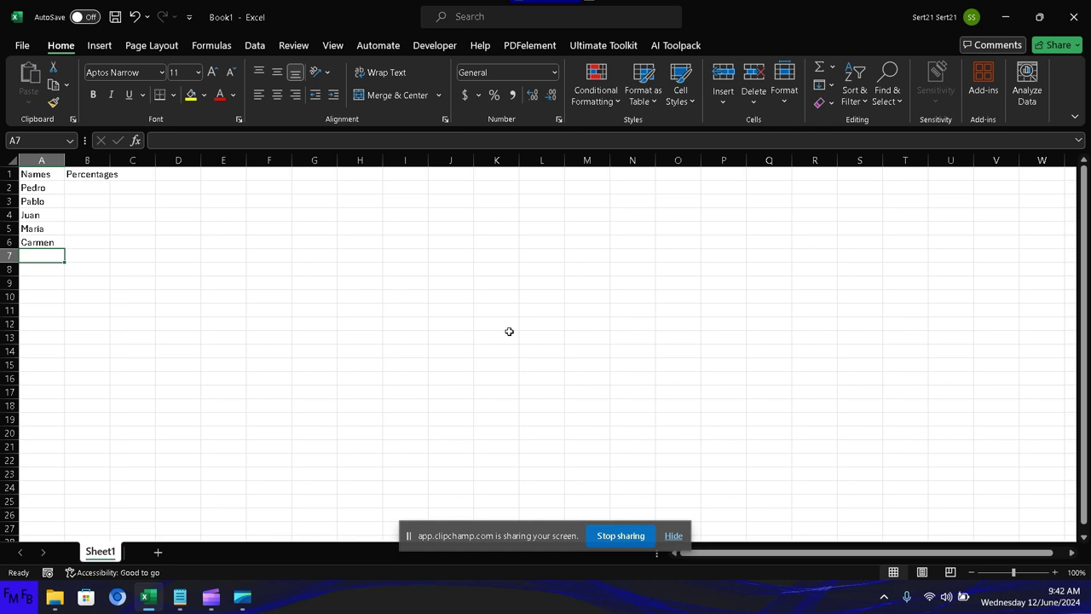
Fill B2:B6 with =RANDBETWEEN(0,1) in one entry using Ctrl+Enter.
{"action": "key", "text": "Right"}
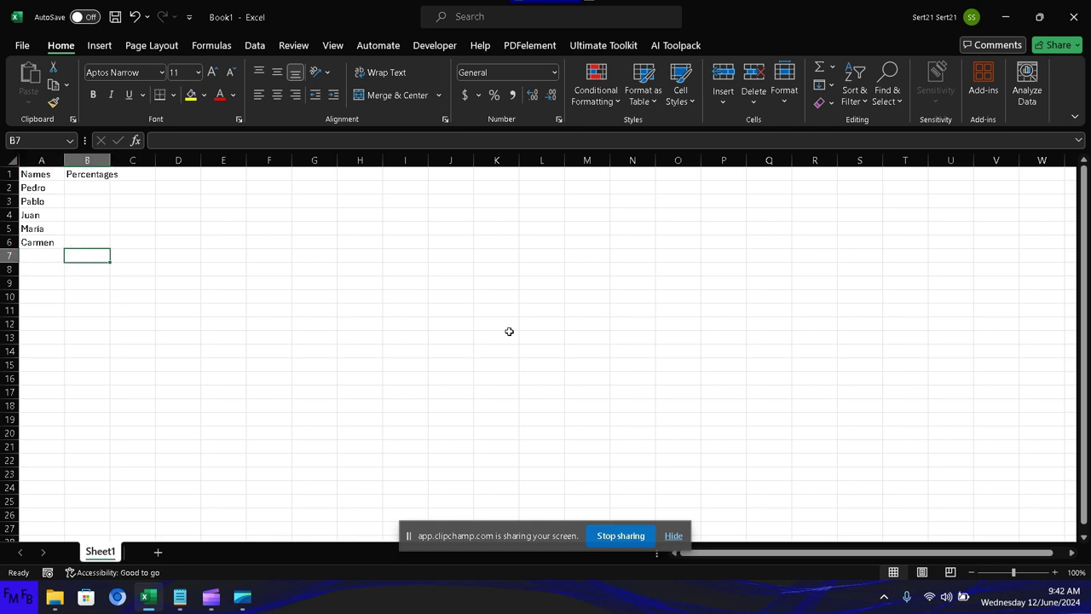
{"action": "key", "text": "Up"}
{"action": "key", "text": "shift+Up"}
{"action": "key", "text": "shift+Up"}
{"action": "key", "text": "shift+Up"}
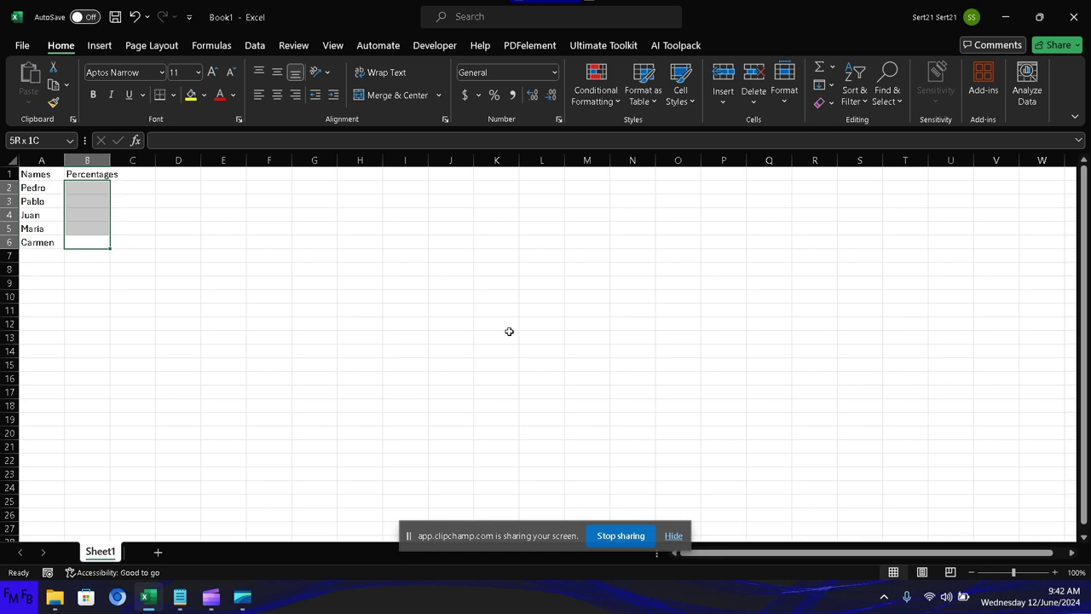
{"action": "type", "text": "=ran"}
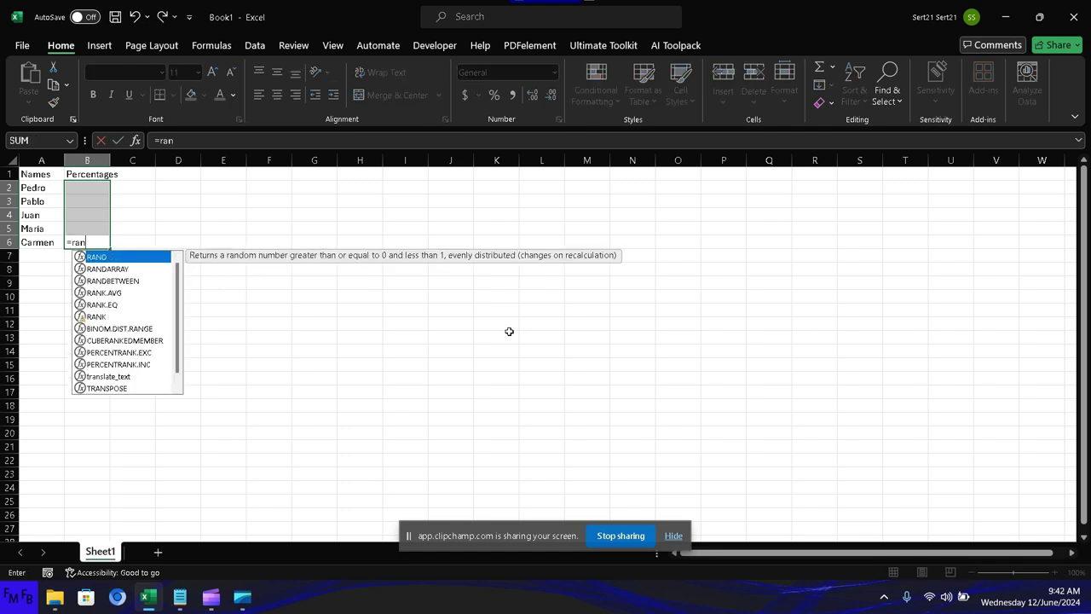
{"action": "type", "text": "betwee"}
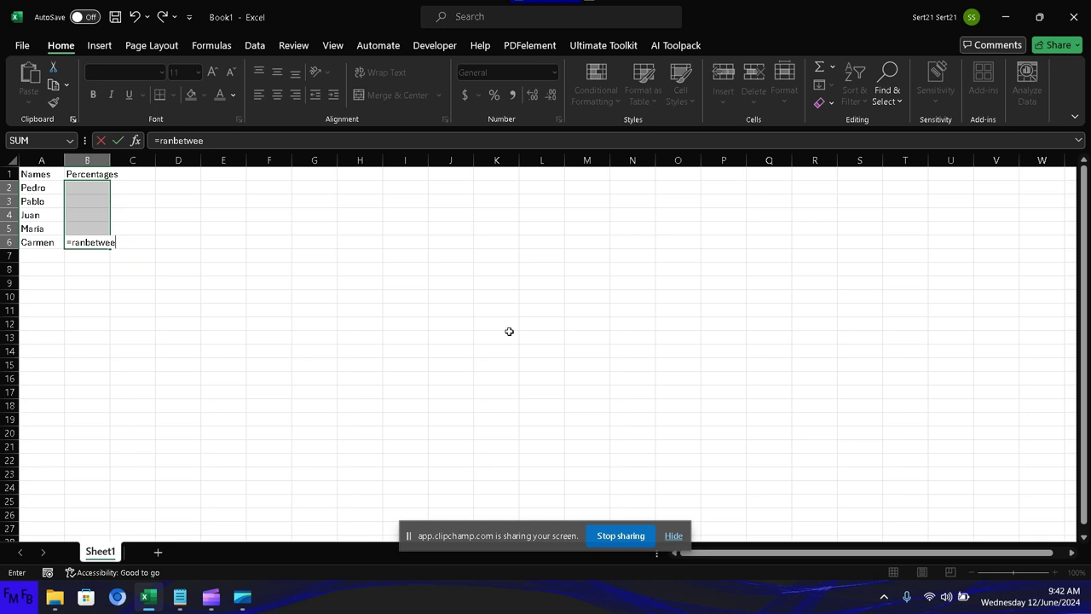
{"action": "key", "text": "BackSpace"}
{"action": "key", "text": "BackSpace"}
{"action": "key", "text": "BackSpace"}
{"action": "key", "text": "BackSpace"}
{"action": "key", "text": "BackSpace"}
{"action": "key", "text": "BackSpace"}
{"action": "type", "text": "n"}
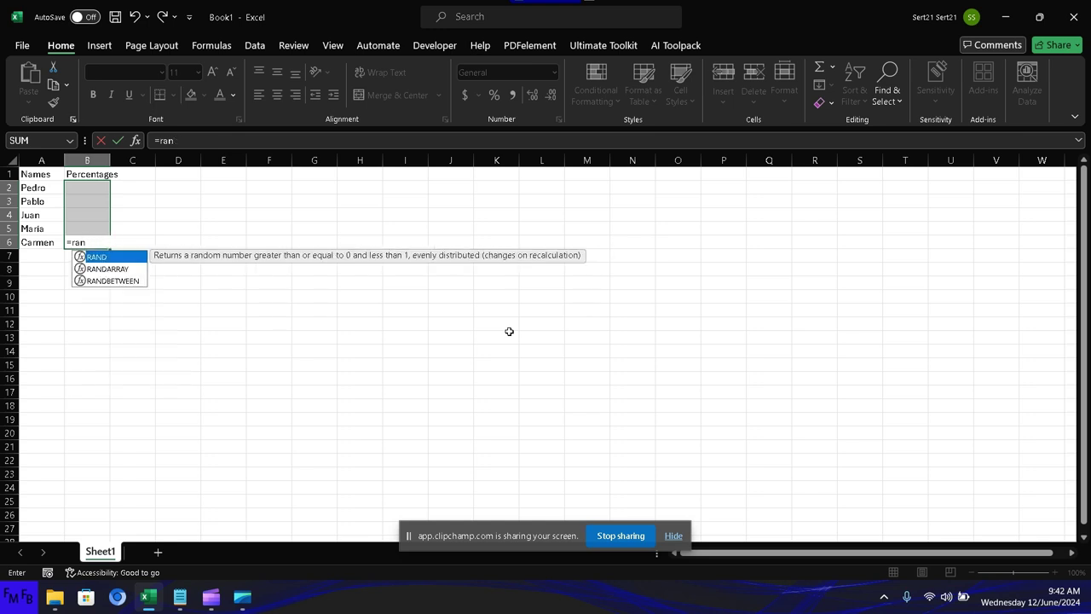
{"action": "type", "text": "dbetwee"}
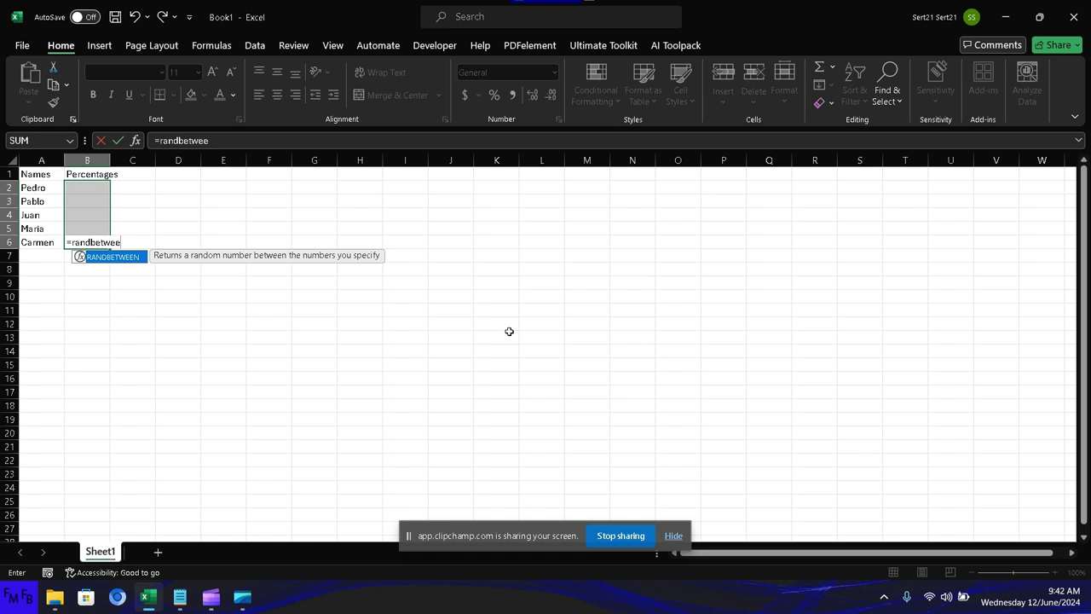
{"action": "type", "text": "n("}
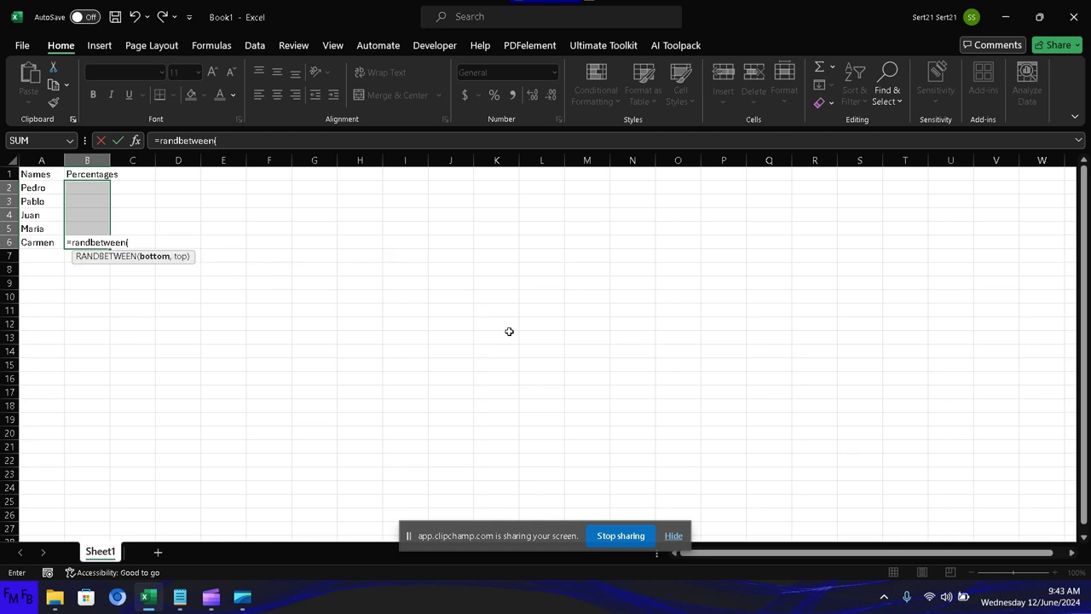
{"action": "type", "text": "0,"}
{"action": "type", "text": "1"}
{"action": "type", "text": ")"}
{"action": "key", "text": "ctrl+Return"}
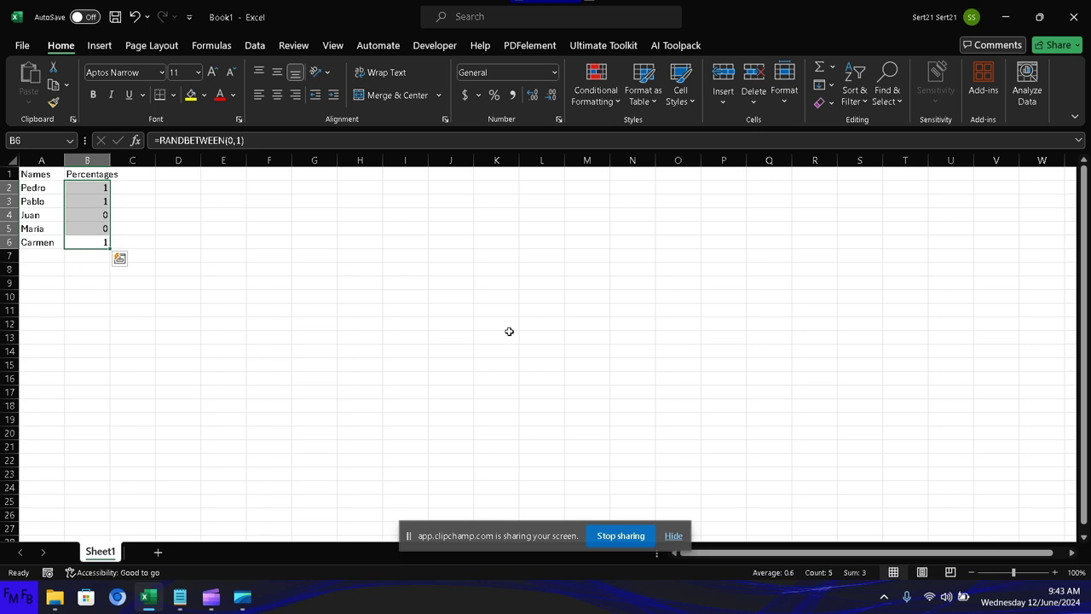
{"action": "key", "text": "Up"}
{"action": "key", "text": "Up"}
{"action": "key", "text": "Up"}
{"action": "key", "text": "Up"}
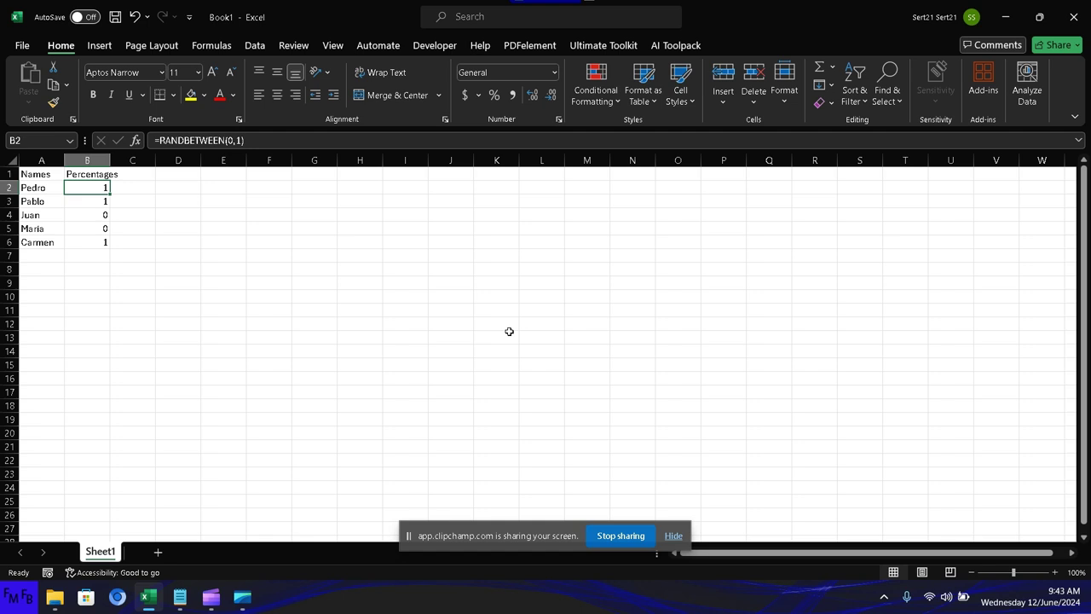
Show the B2:B6 percentages with three decimal places, e.g. 1.000 and 0.000.
{"action": "key", "text": "shift+Down"}
{"action": "key", "text": "shift+Down"}
{"action": "key", "text": "shift+Down"}
{"action": "key", "text": "shift+Down"}
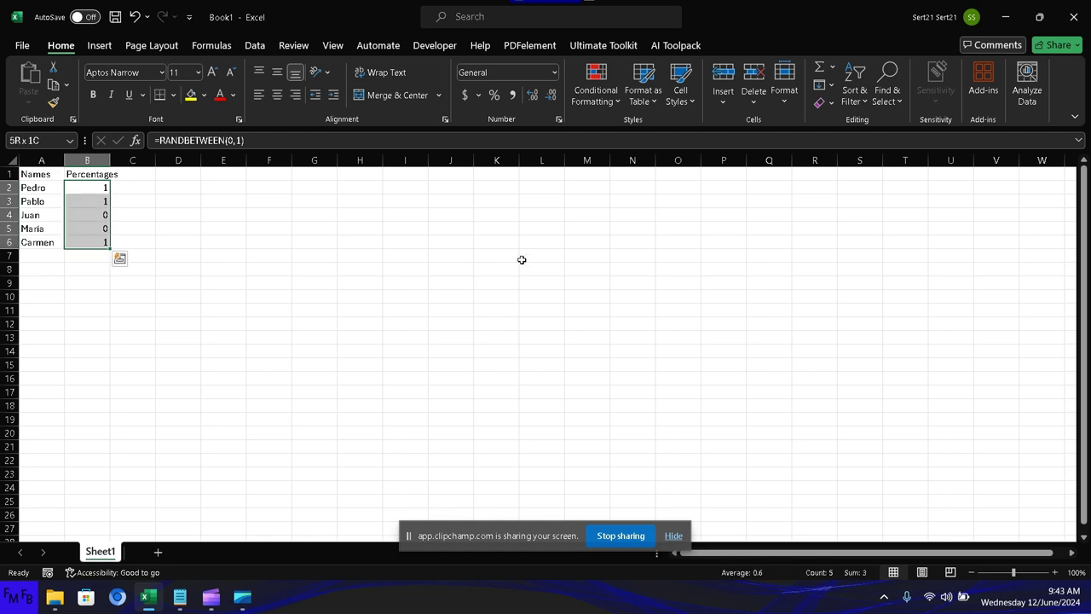
{"action": "left_click", "coordinate": [536, 99]}
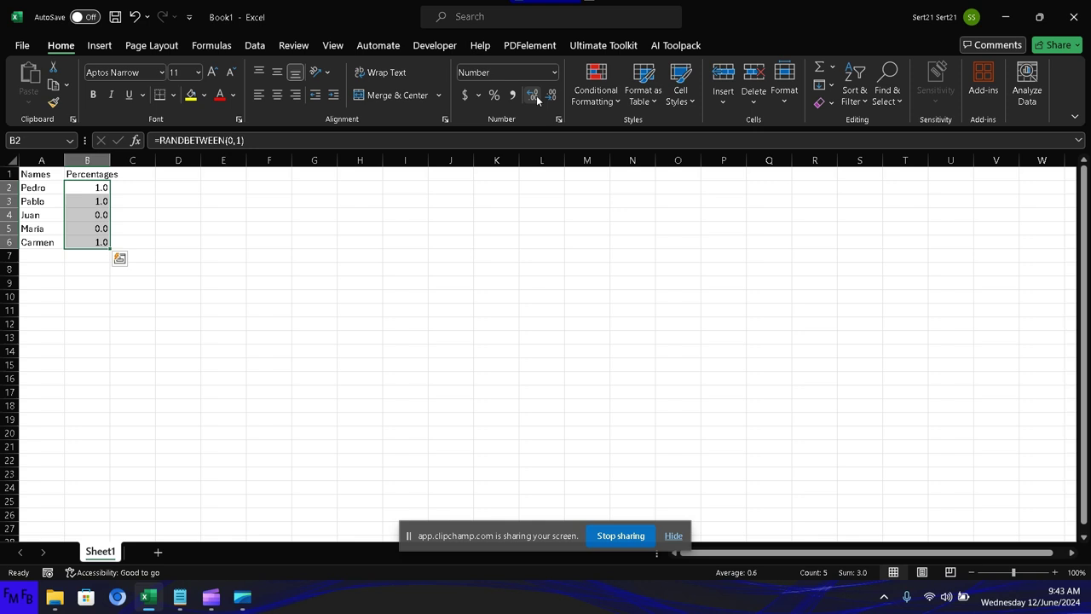
{"action": "left_click", "coordinate": [536, 100]}
{"action": "left_click", "coordinate": [536, 99]}
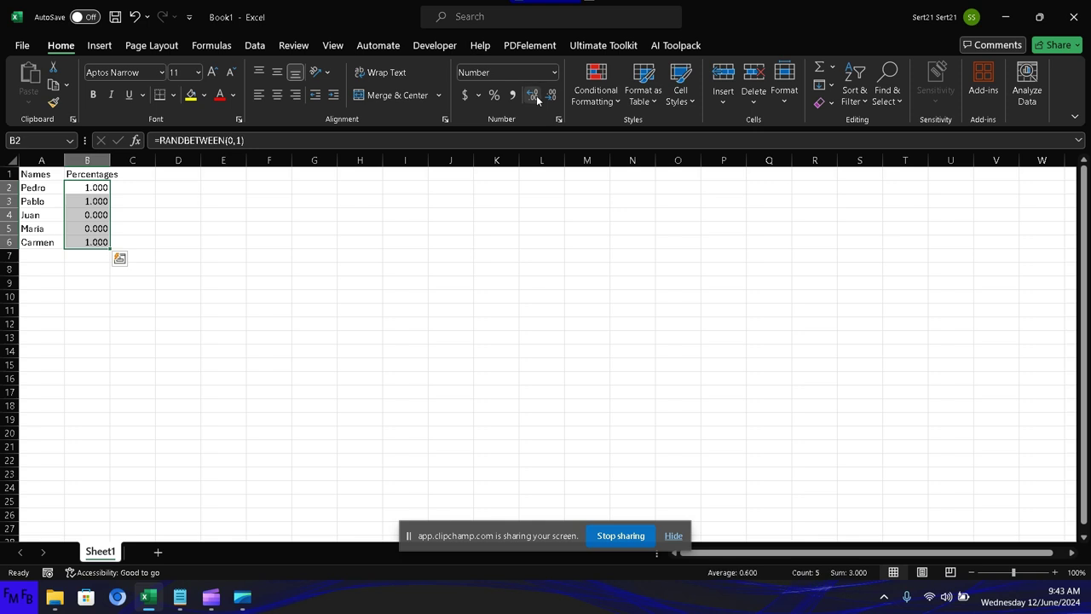
{"action": "key", "text": "Up"}
{"action": "key", "text": "Down"}
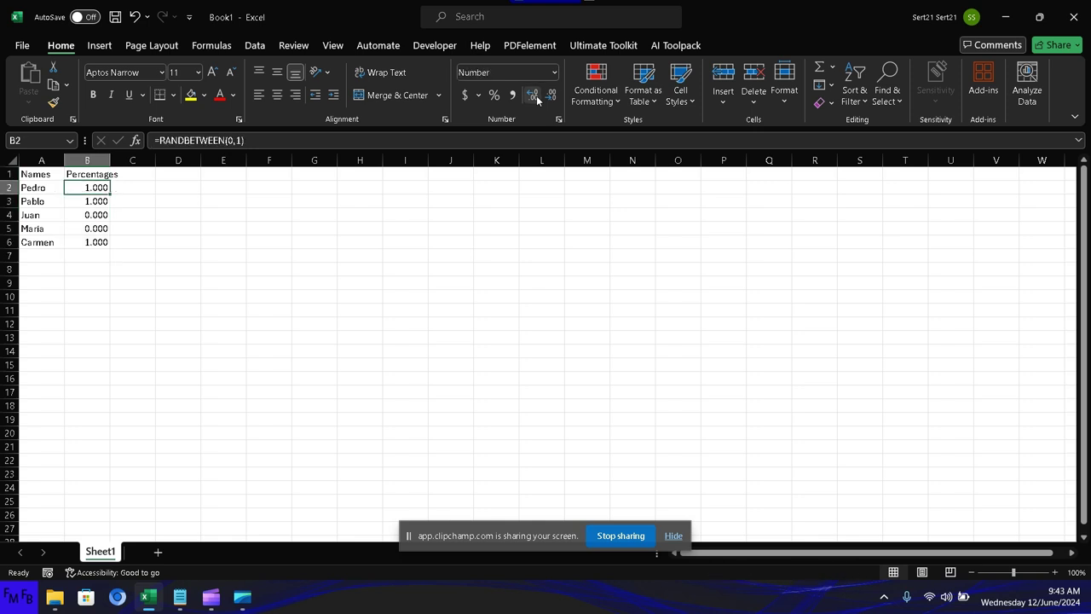
{"action": "key", "text": "F2"}
{"action": "key", "text": "Return"}
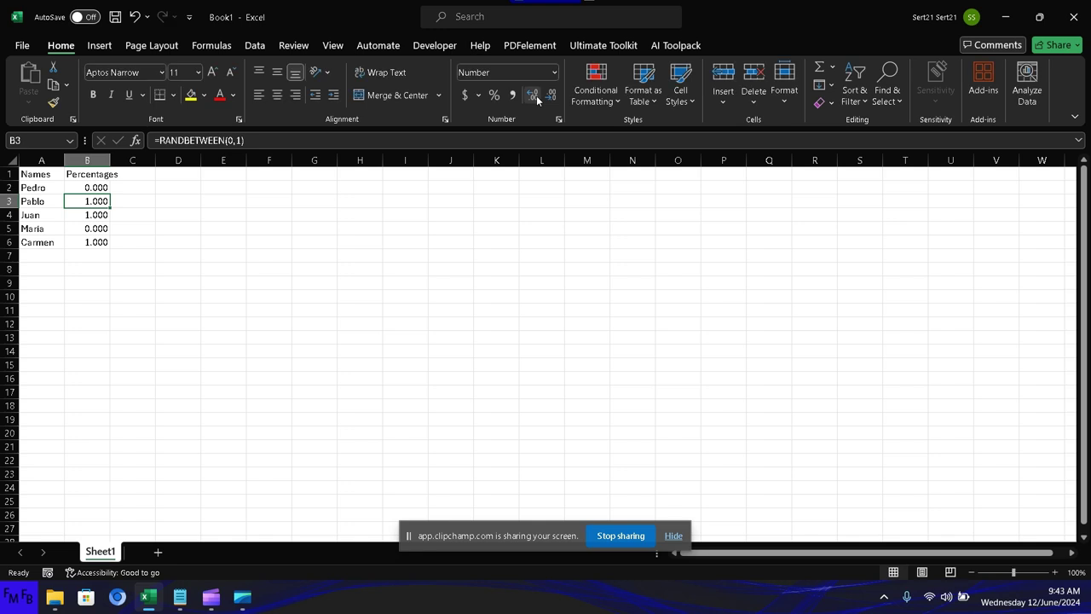
{"action": "key", "text": "Up"}
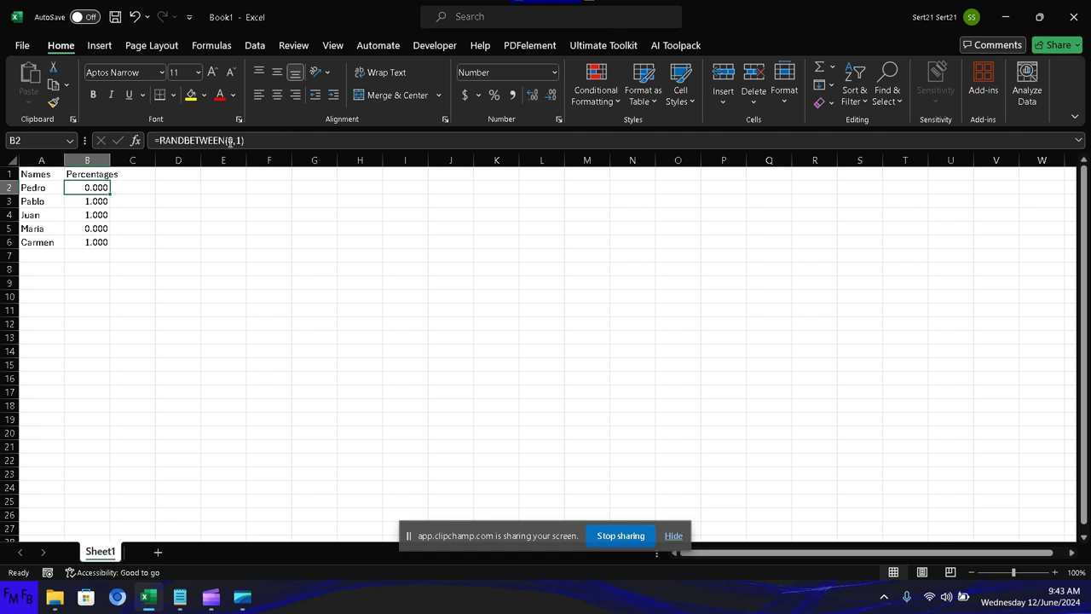
Append .00 to the RANDBETWEEN formula in B2 and commit the edit.
{"action": "left_click", "coordinate": [232, 141]}
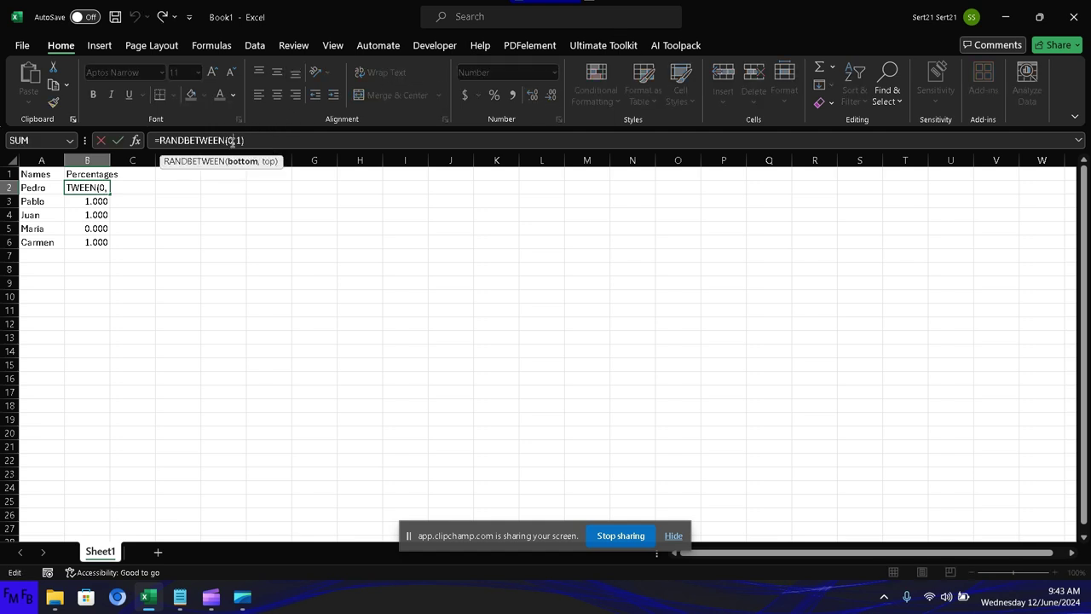
{"action": "type", "text": ".00"}
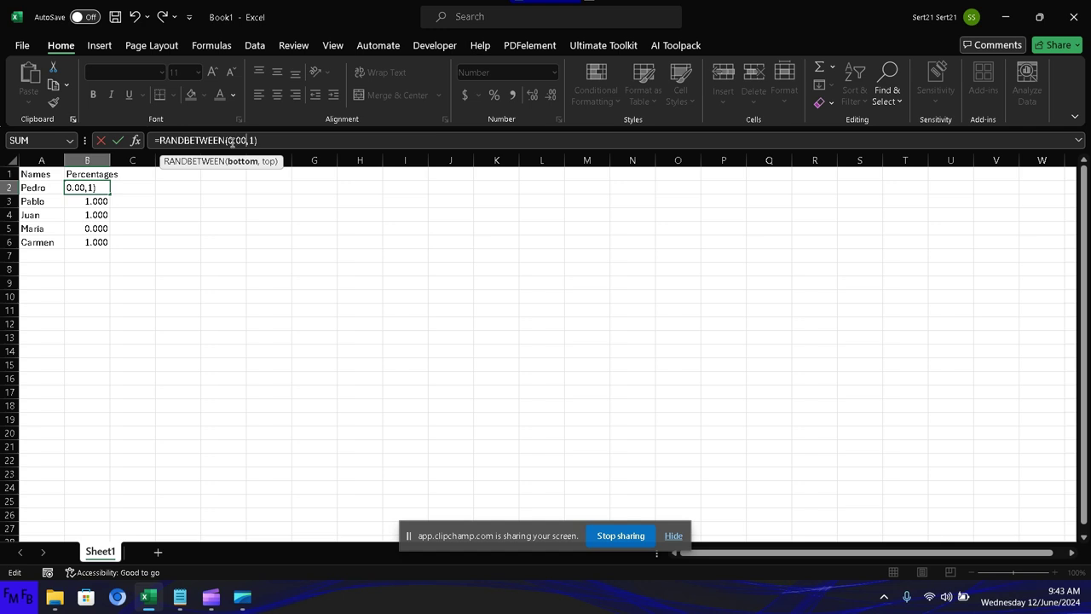
{"action": "key", "text": "Return"}
{"action": "key", "text": "Up"}
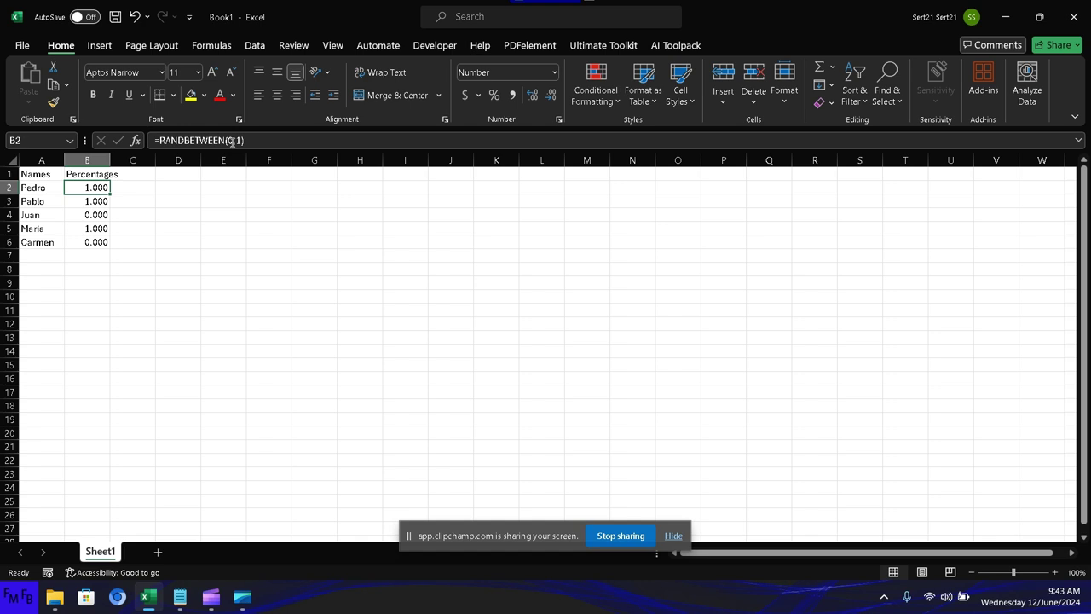
Enter fixed percentages 0.2, 0.5, 0.3, 0.8 and 0.9 into B2:B6, ending at D2.
{"action": "type", "text": "0"}
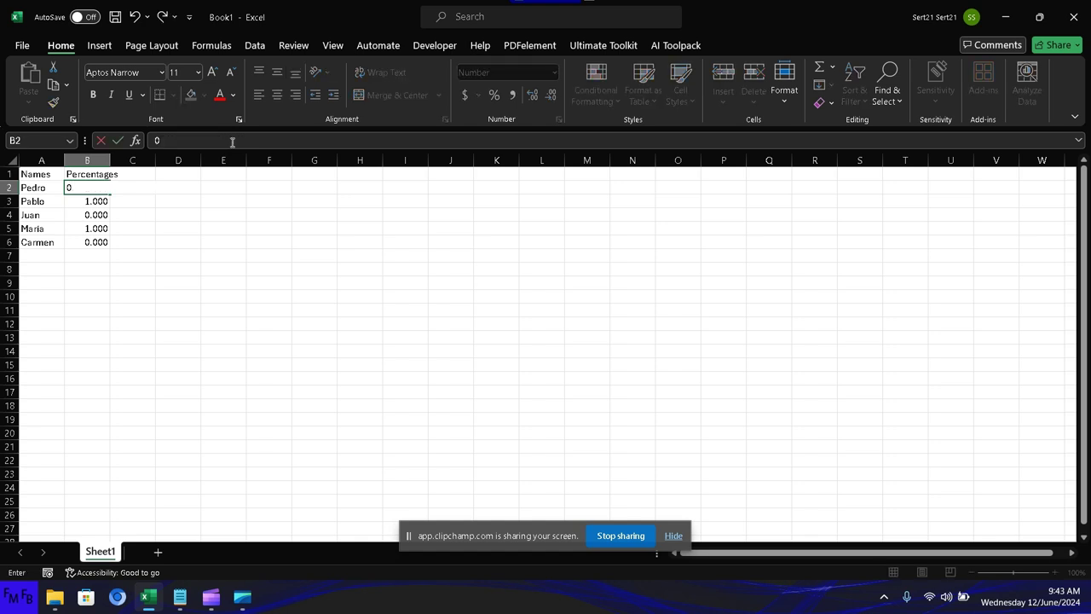
{"action": "type", "text": ".2"}
{"action": "key", "text": "Return"}
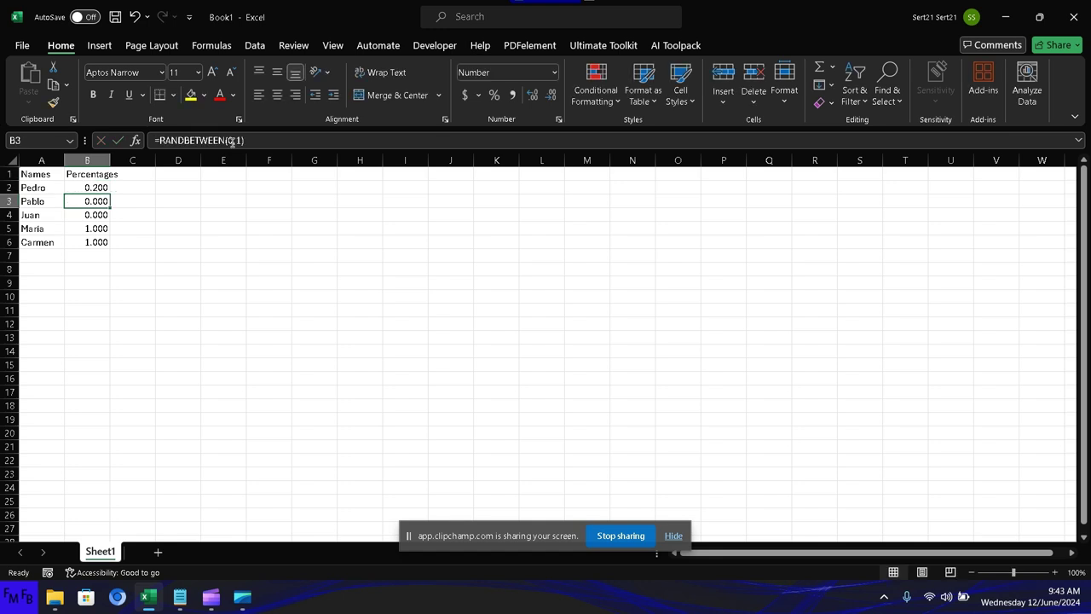
{"action": "type", "text": "0."}
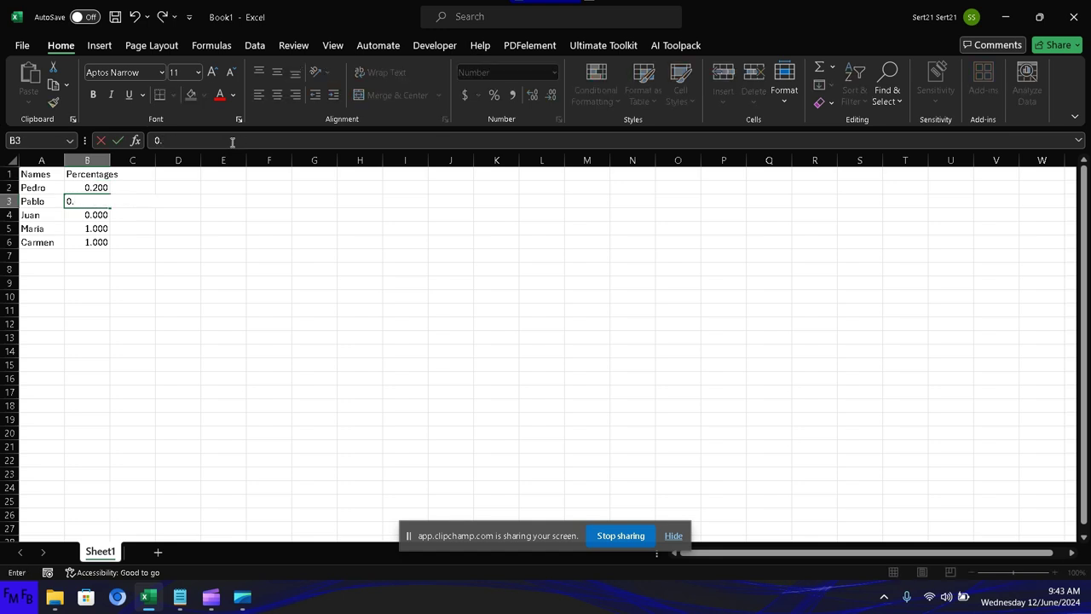
{"action": "type", "text": "5"}
{"action": "key", "text": "Return"}
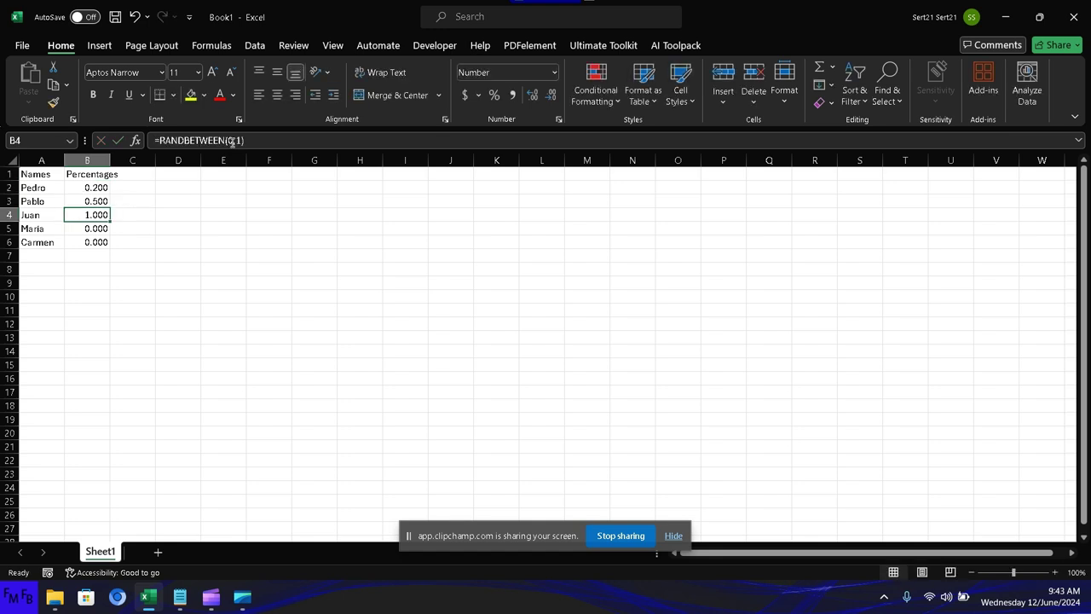
{"action": "type", "text": "0.3"}
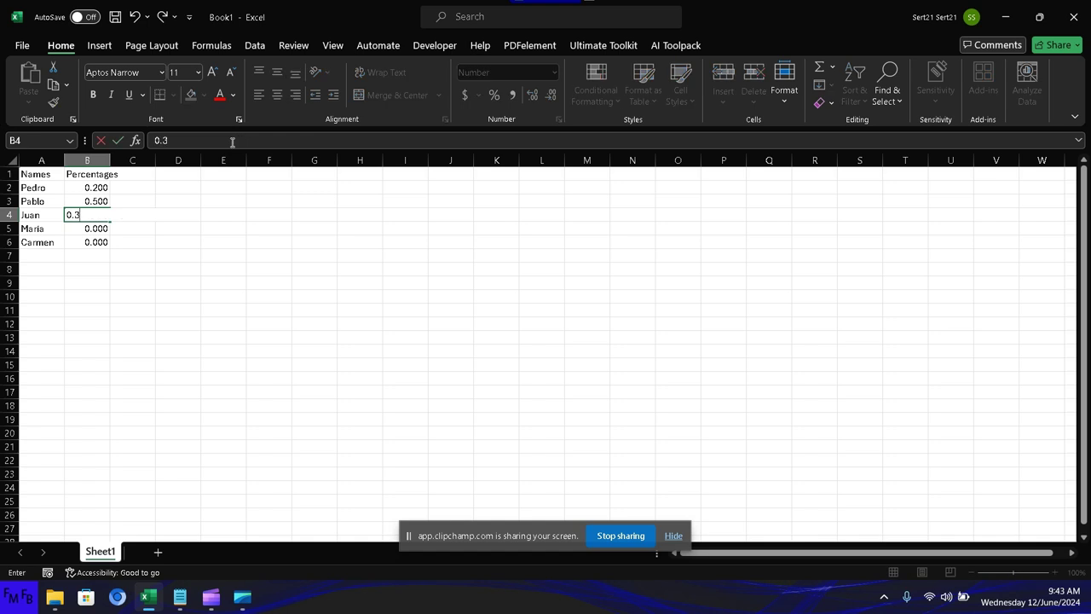
{"action": "key", "text": "Return"}
{"action": "type", "text": "0."}
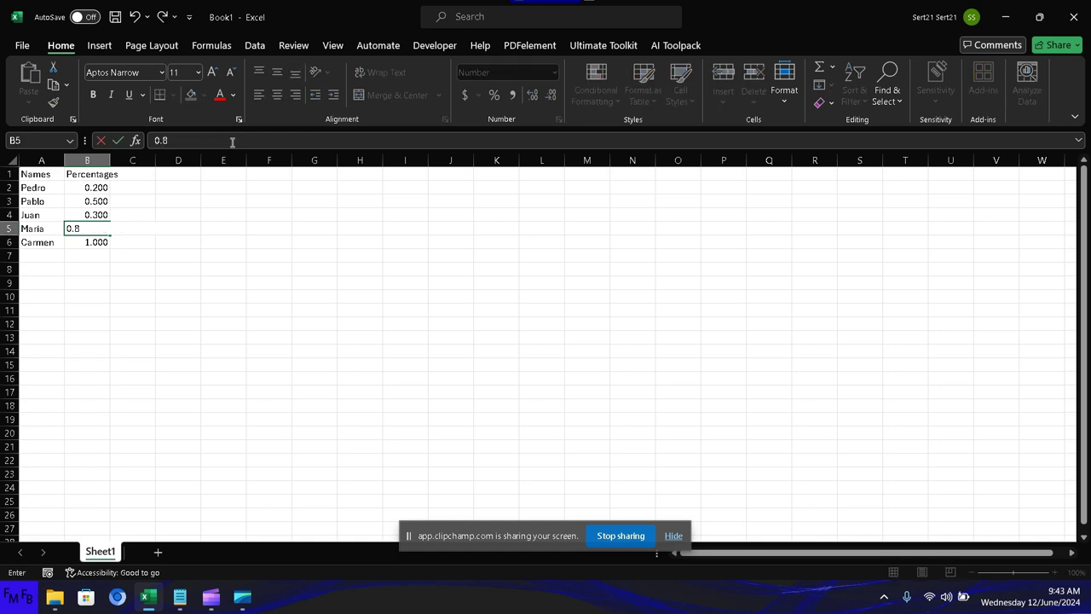
{"action": "type", "text": "8"}
{"action": "key", "text": "Return"}
{"action": "type", "text": "0."}
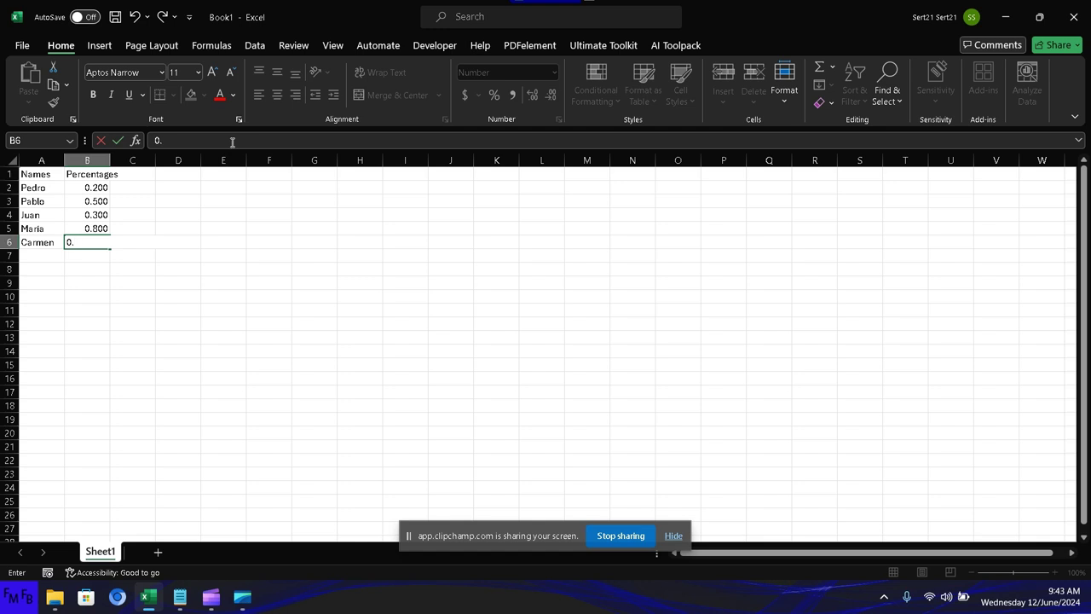
{"action": "type", "text": "9"}
{"action": "key", "text": "Tab"}
{"action": "key", "text": "Up"}
{"action": "key", "text": "Up"}
{"action": "key", "text": "Up"}
{"action": "key", "text": "Up"}
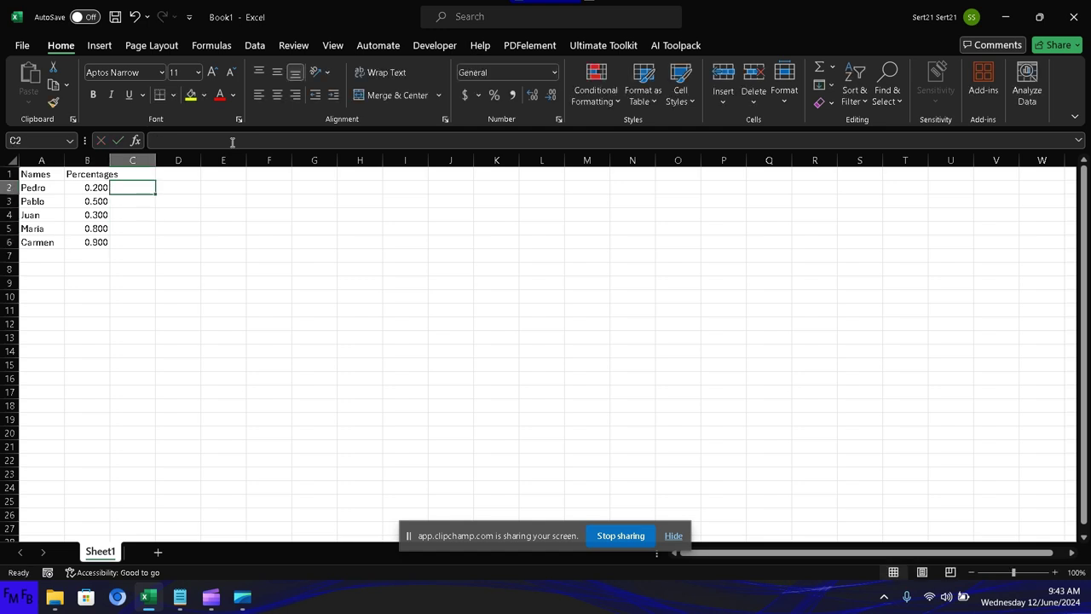
{"action": "key", "text": "Right"}
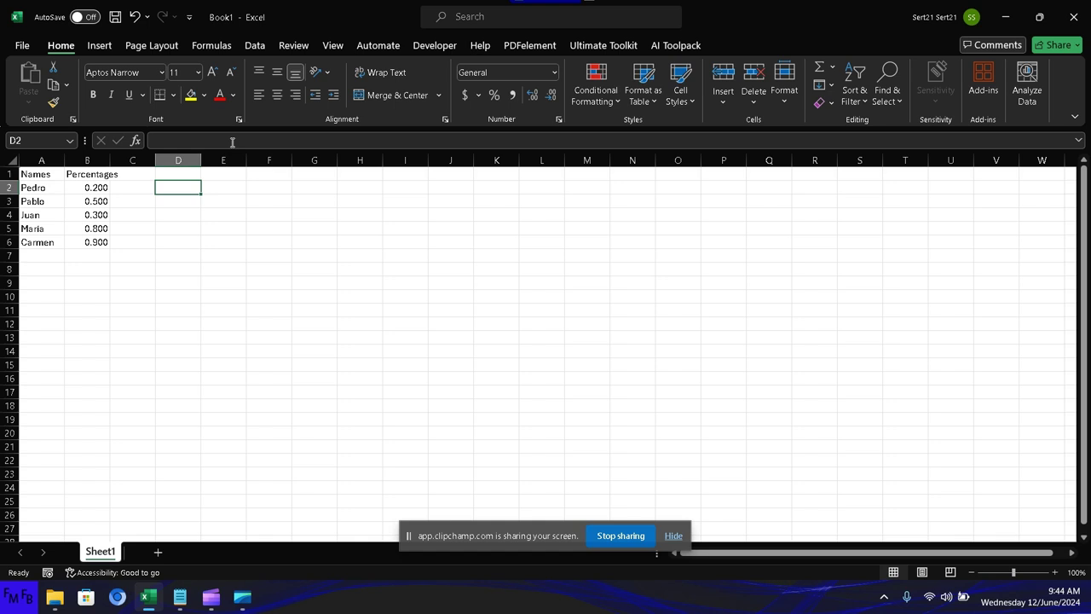
Label cell D2 as Switch and move down to D3.
{"action": "type", "text": "Sw"}
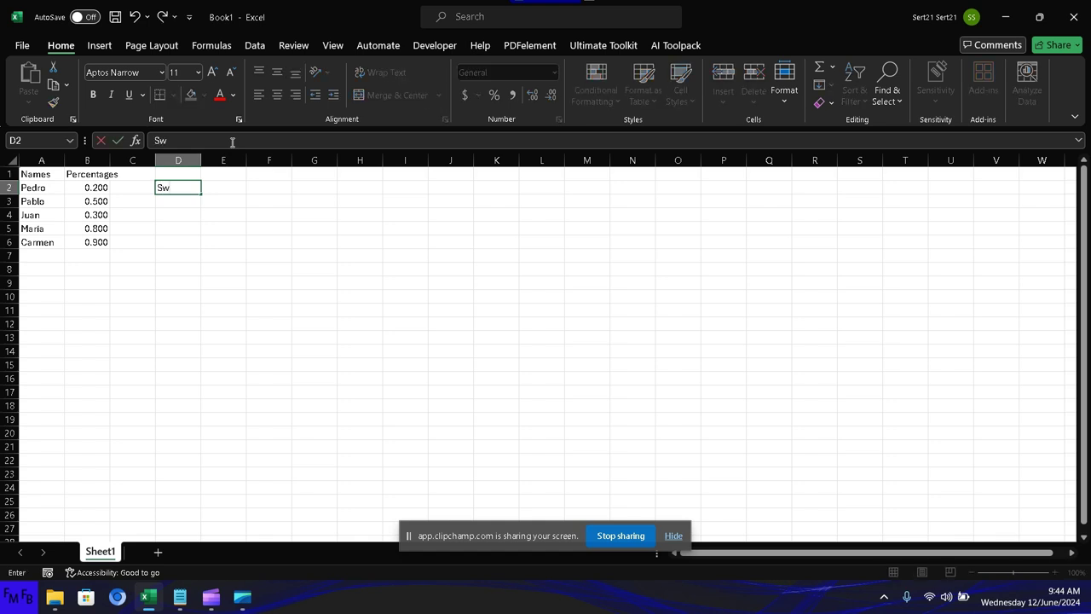
{"action": "type", "text": "itch"}
{"action": "key", "text": "Tab"}
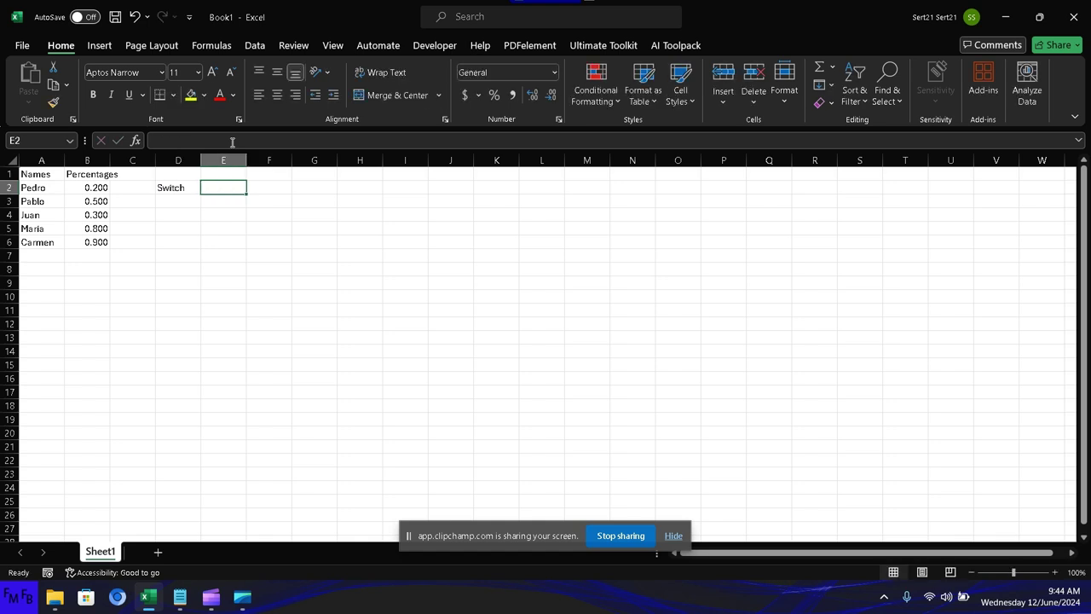
{"action": "key", "text": "Down"}
{"action": "key", "text": "Left"}
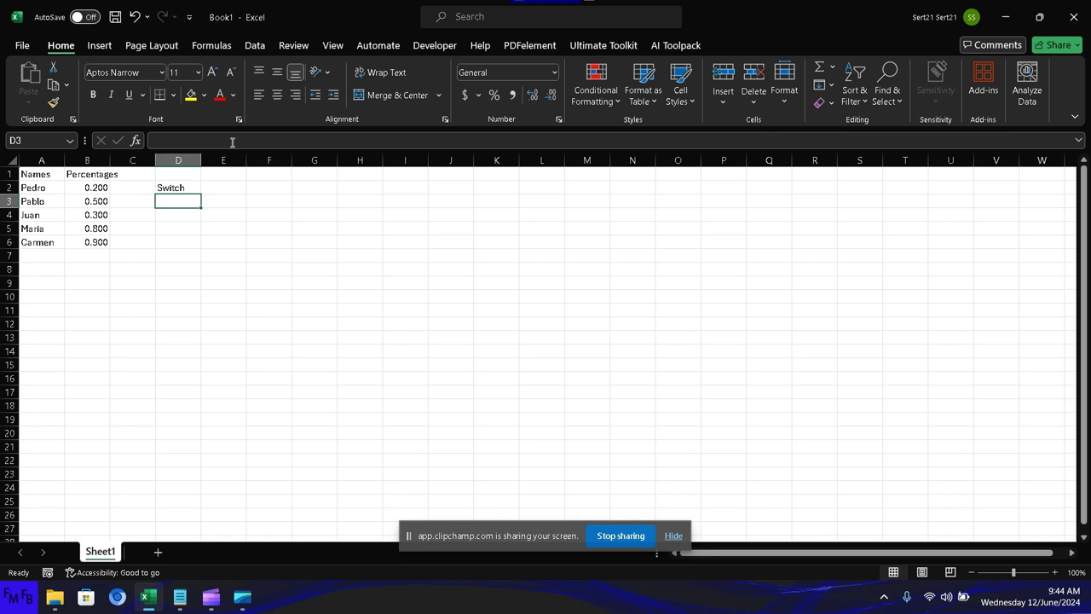
{"action": "key", "text": "Up"}
{"action": "key", "text": "Right"}
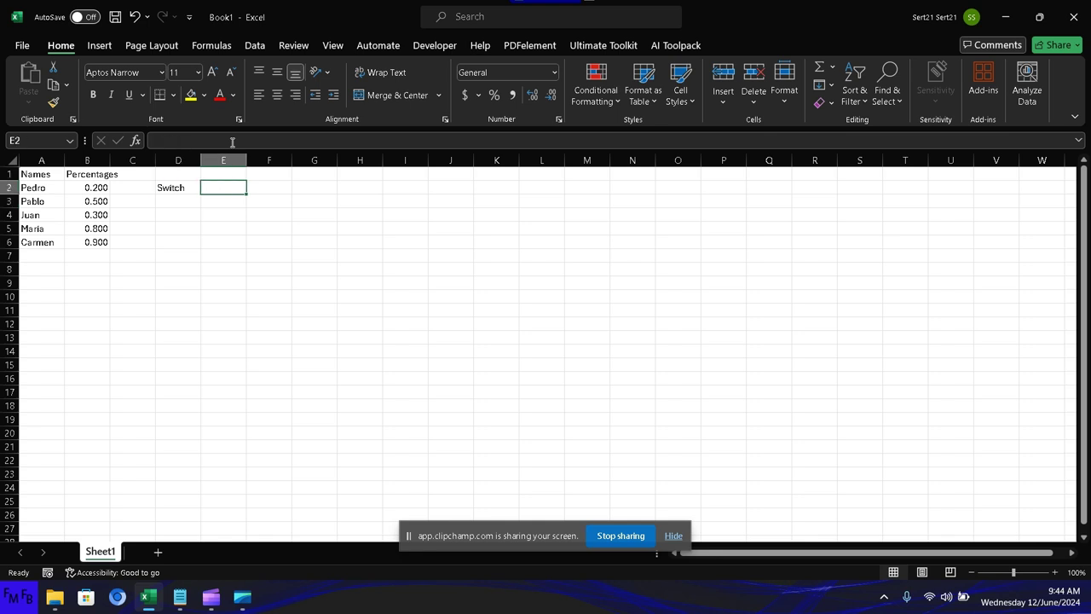
{"action": "key", "text": "Down"}
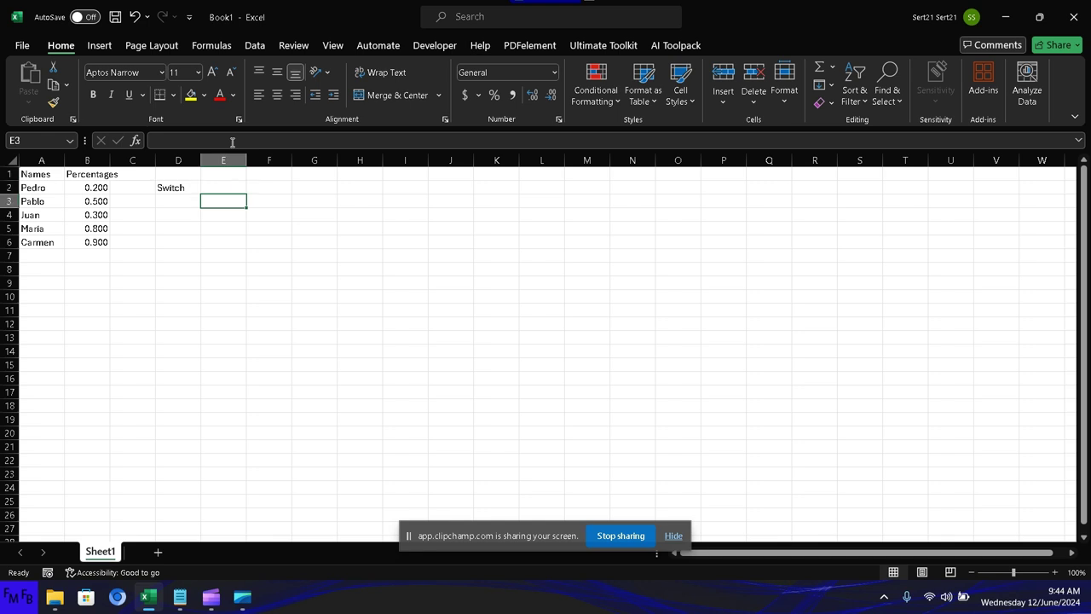
{"action": "key", "text": "Left"}
Label D3 as Type and D4 as Value, ending at E3.
{"action": "type", "text": "T"}
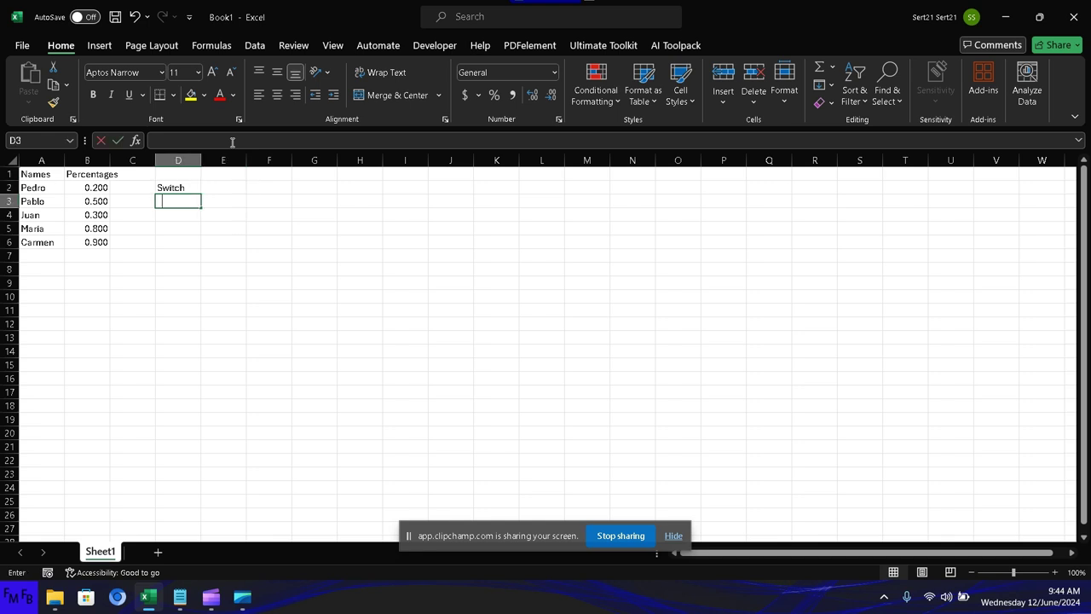
{"action": "key", "text": "BackSpace"}
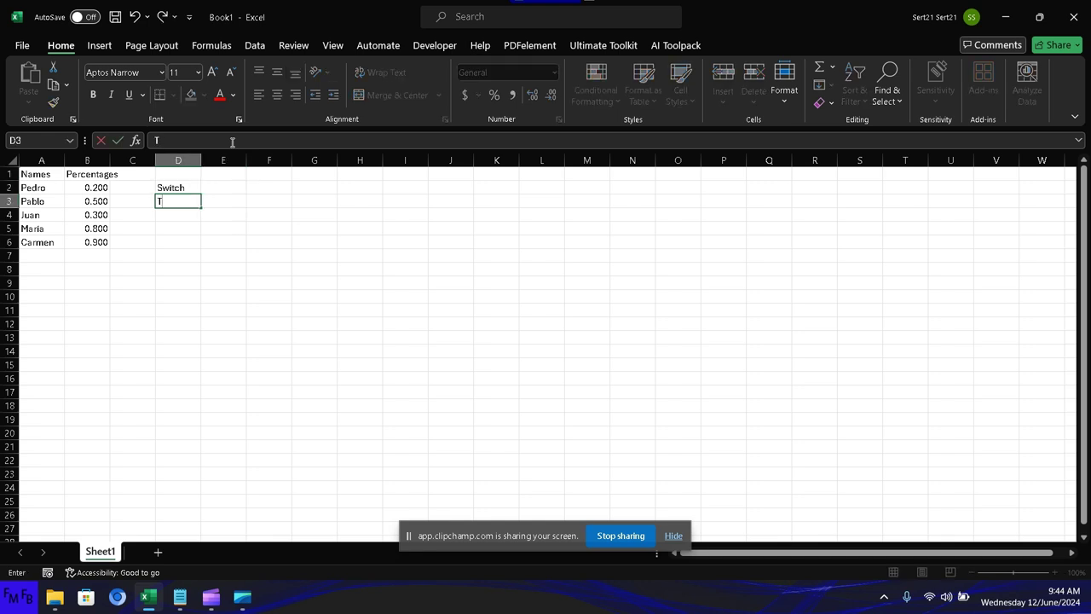
{"action": "type", "text": "ype"}
{"action": "key", "text": "Return"}
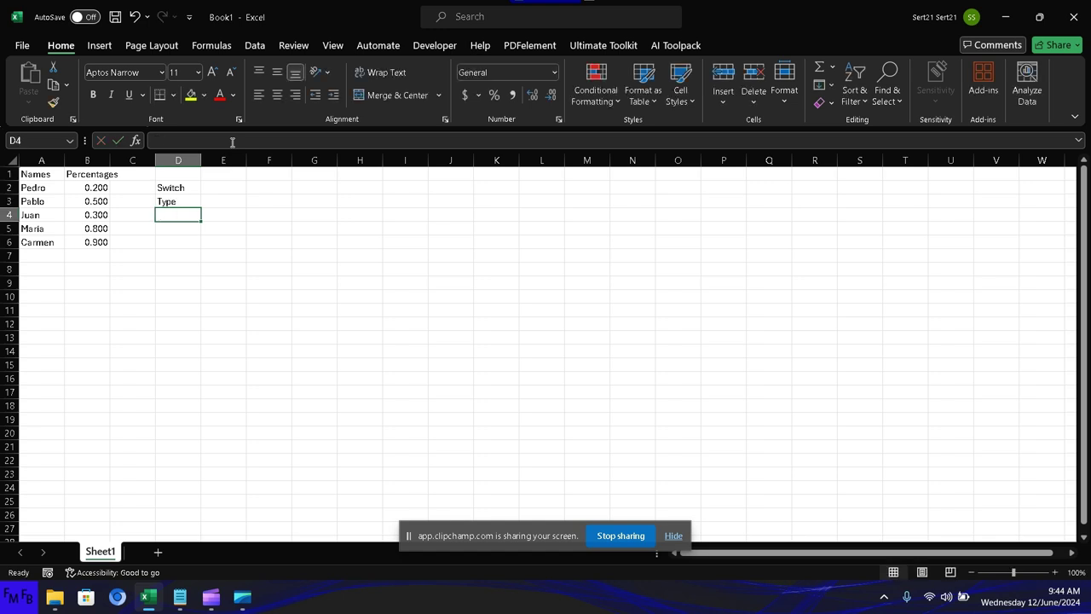
{"action": "type", "text": "V"}
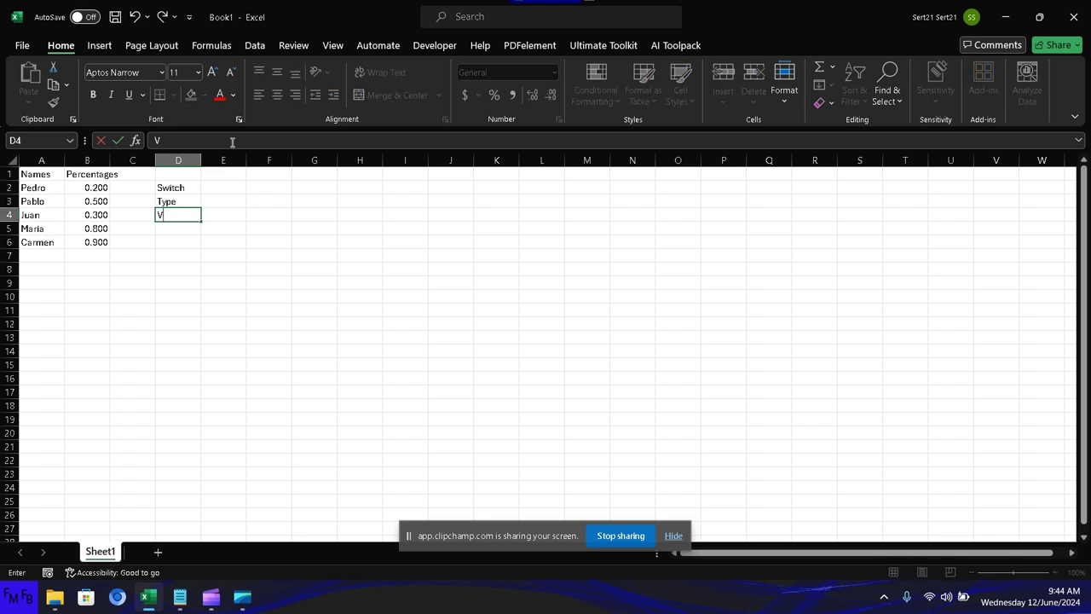
{"action": "type", "text": "alue"}
{"action": "key", "text": "Tab"}
{"action": "key", "text": "Up"}
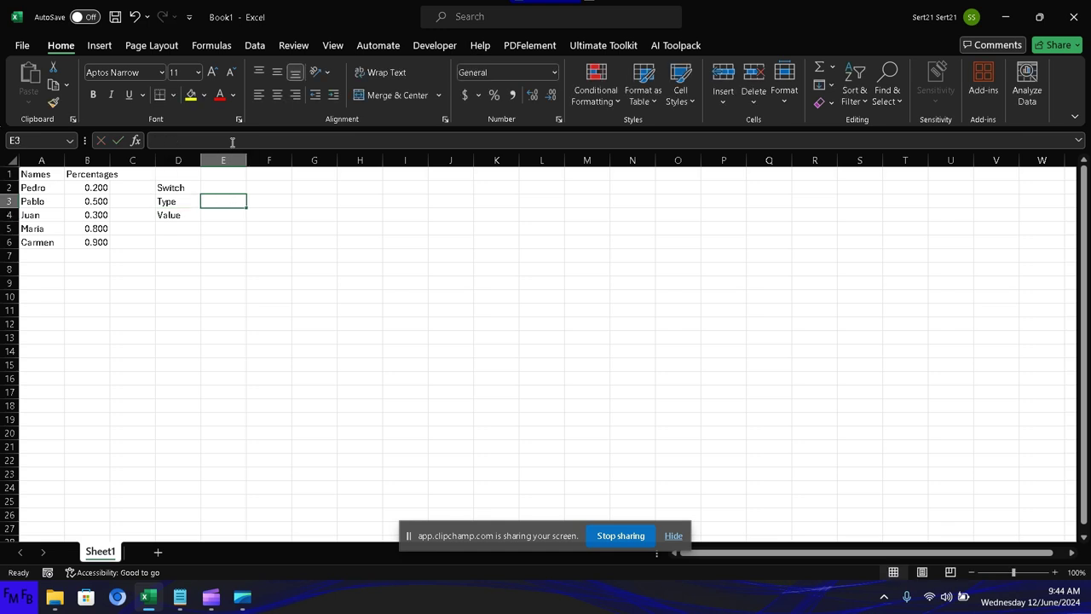
Enter =CHOOSE(E2,"Top Value","Bottom Value") in cell E3.
{"action": "type", "text": "="}
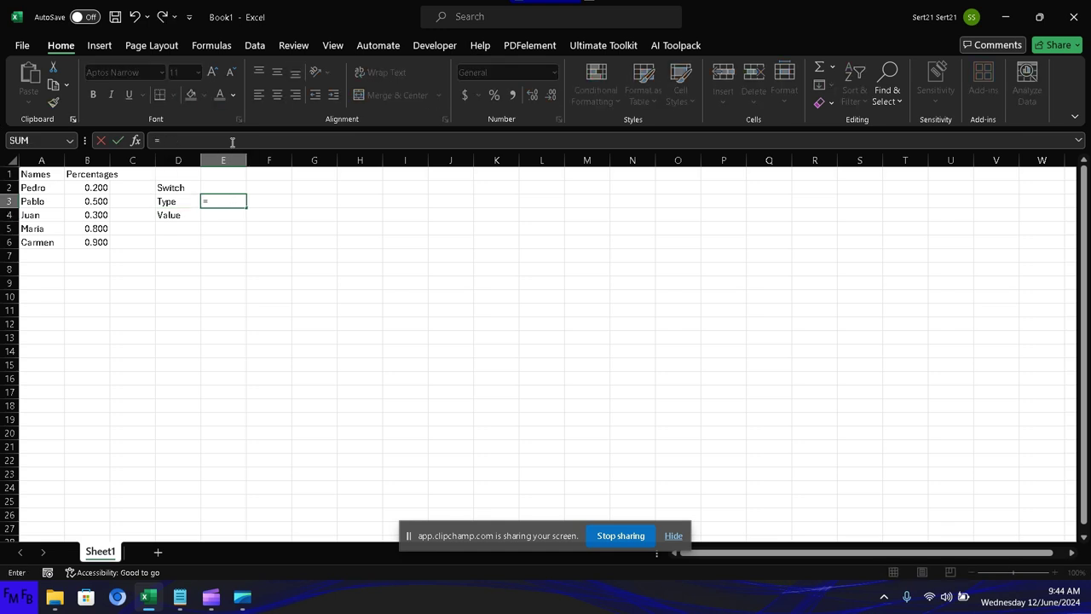
{"action": "type", "text": "choose"}
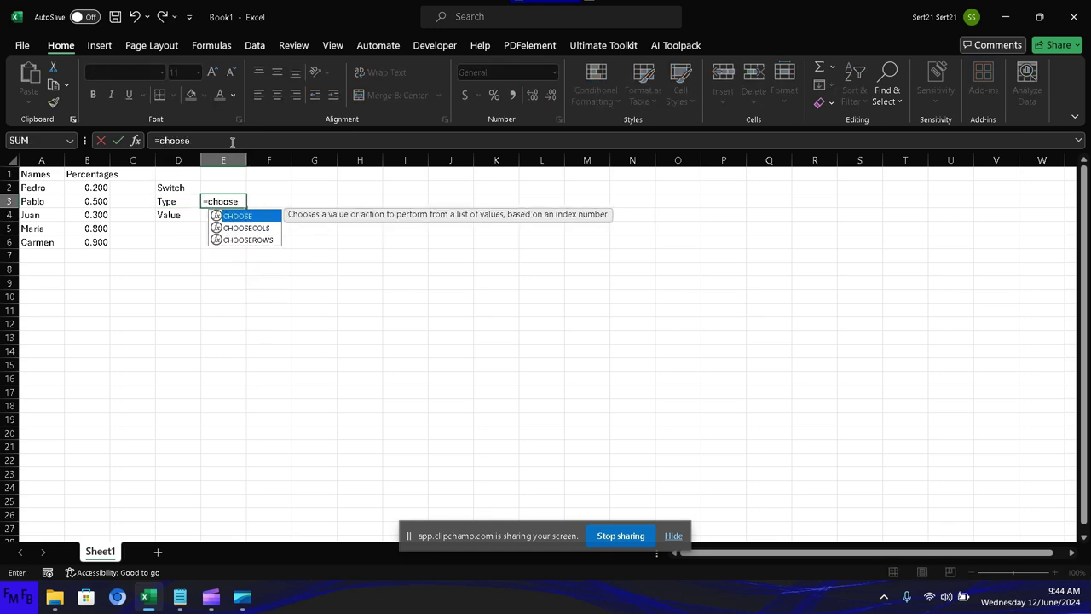
{"action": "type", "text": "("}
{"action": "key", "text": "Up"}
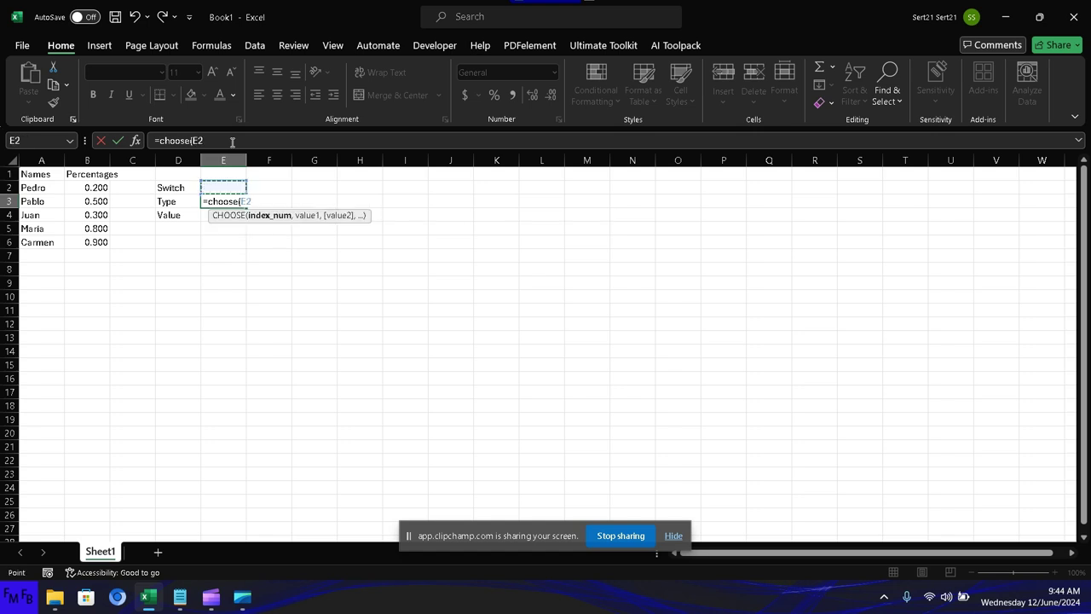
{"action": "type", "text": ","}
{"action": "type", "text": "1"}
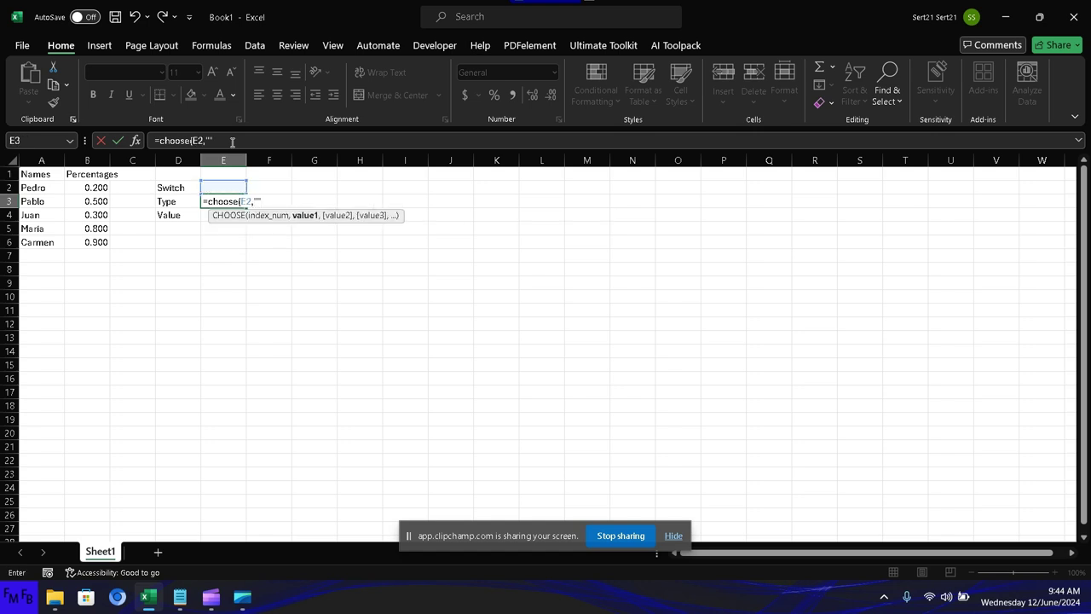
{"action": "key", "text": "Left"}
{"action": "key", "text": "Right"}
{"action": "key", "text": "F2"}
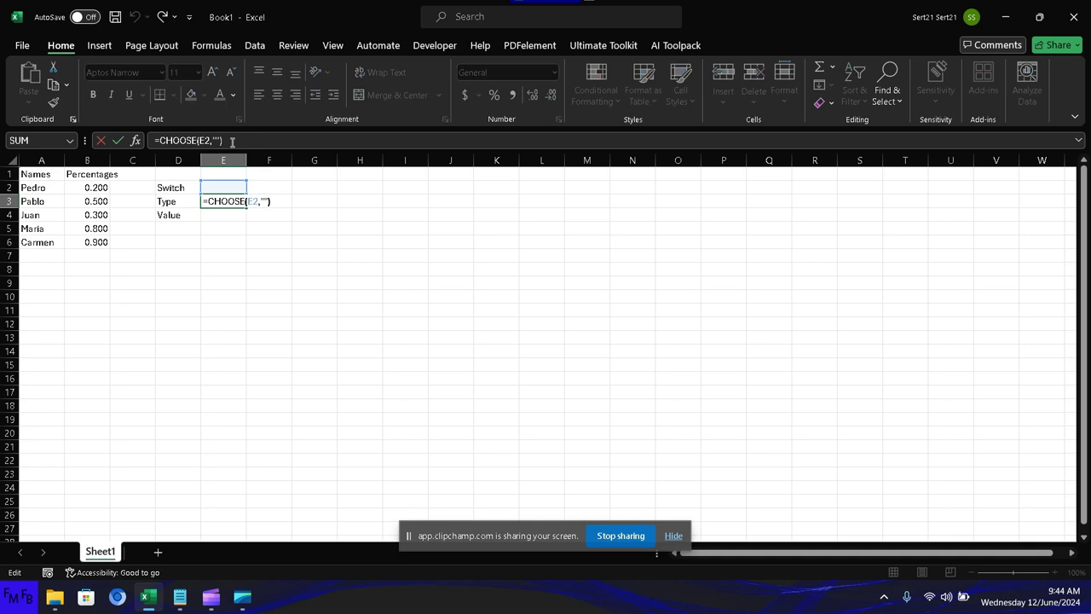
{"action": "type", "text": "T"}
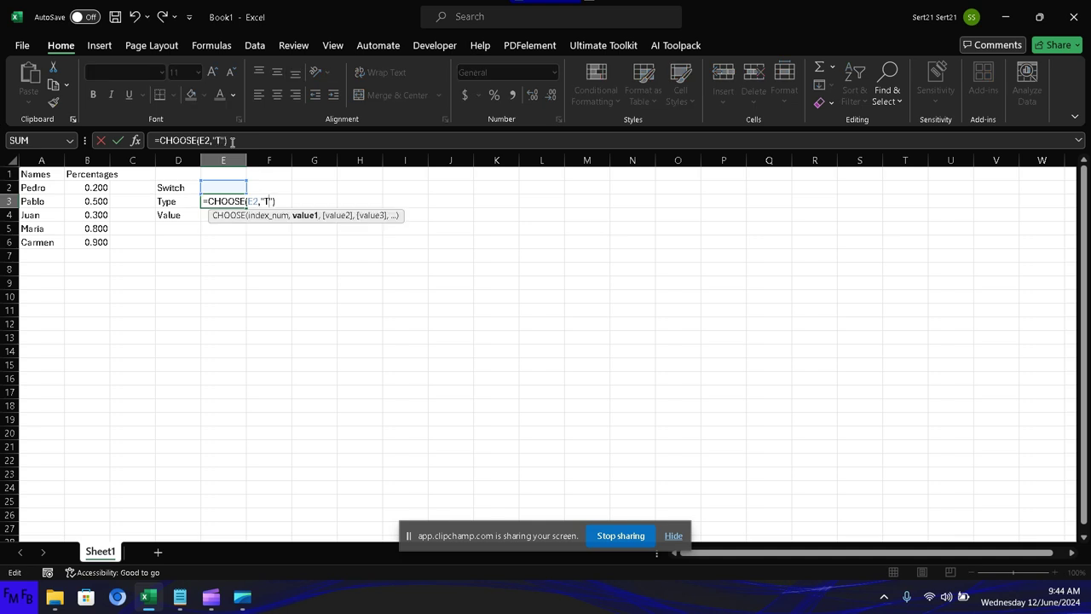
{"action": "type", "text": "op Value\""}
{"action": "type", "text": ","}
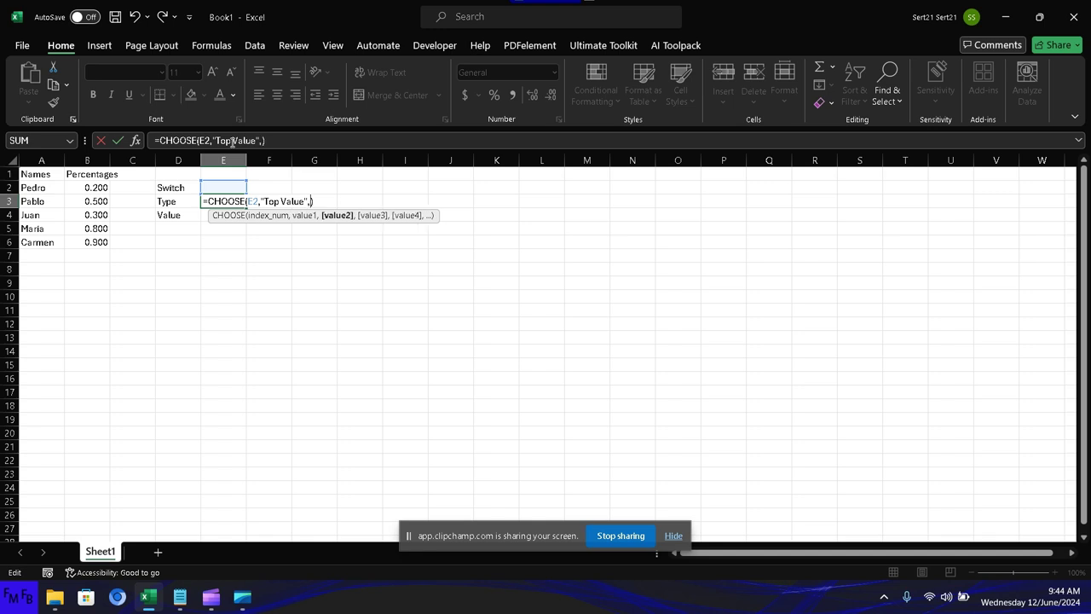
{"action": "type", "text": "\"\""}
{"action": "type", "text": "Bottom "}
{"action": "type", "text": "Value"}
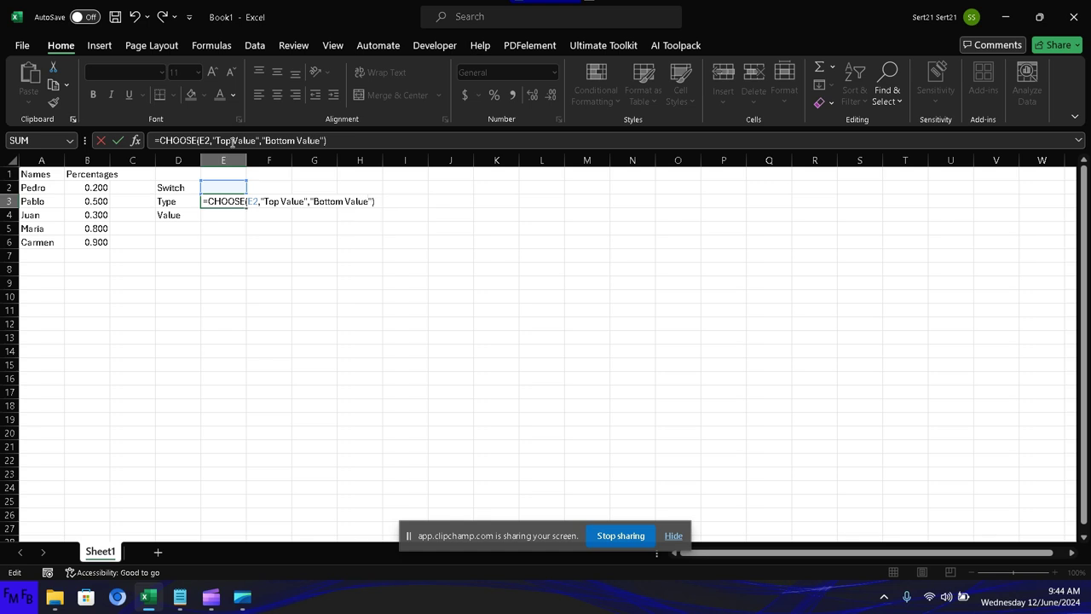
{"action": "key", "text": "Return"}
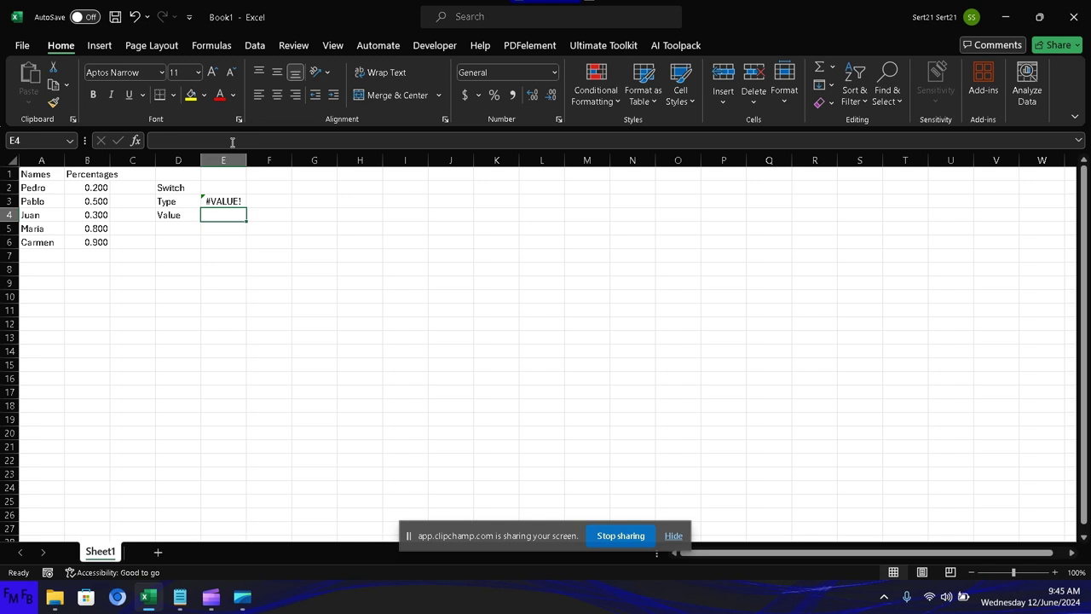
Abandon a first choose() entry and return to cell E4.
{"action": "type", "text": "choose"}
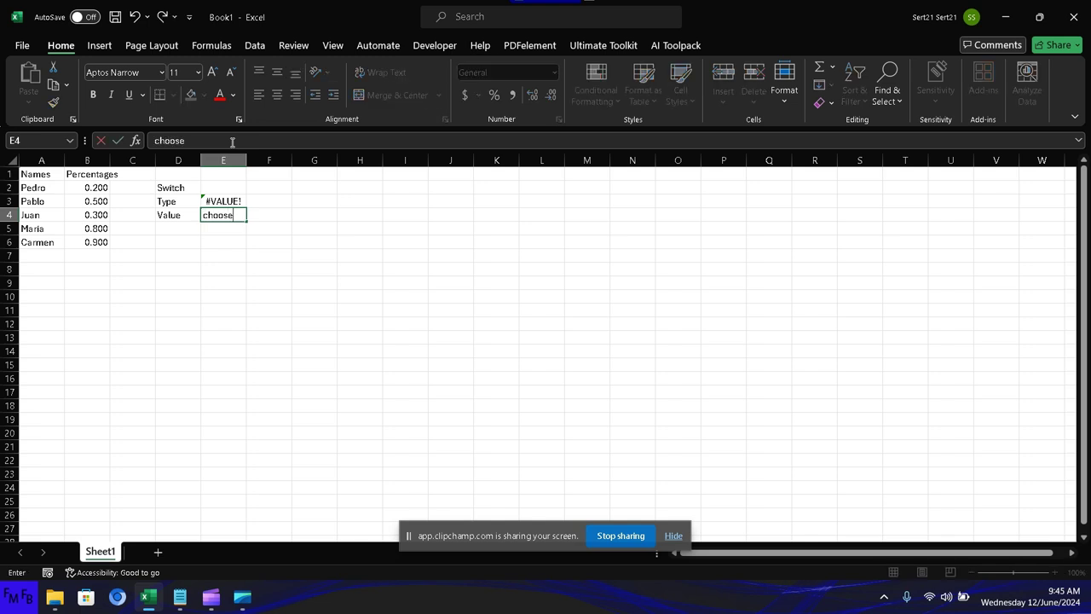
{"action": "type", "text": "()"}
{"action": "key", "text": "Left"}
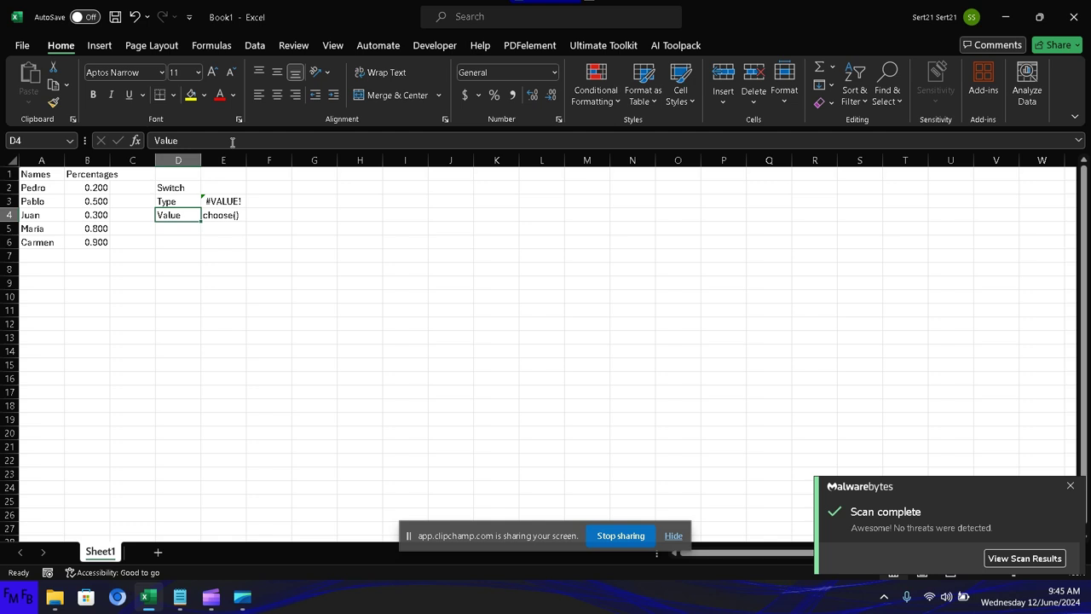
{"action": "key", "text": "F2"}
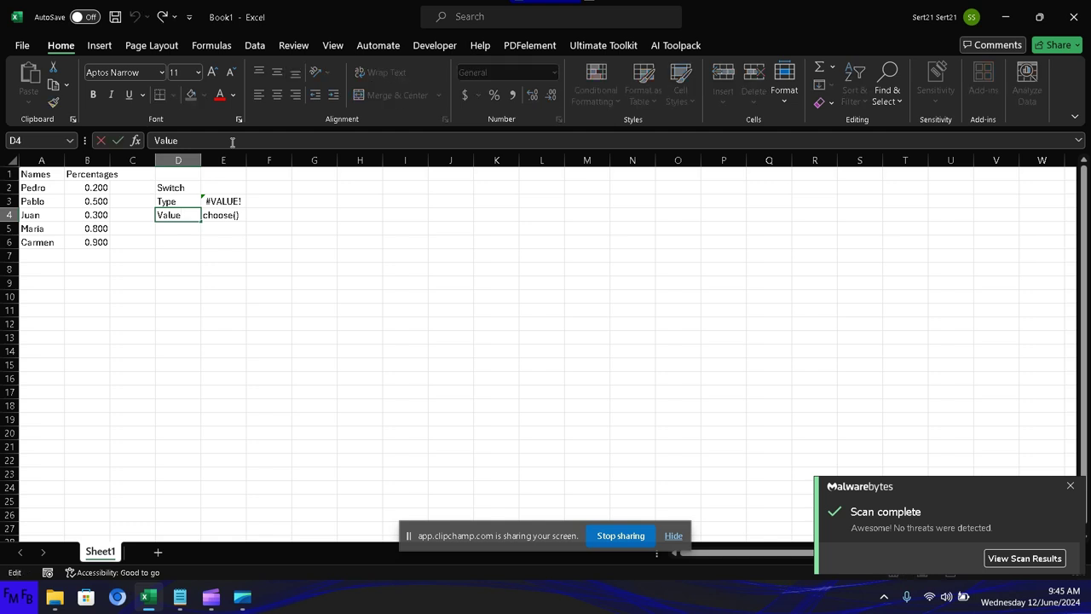
{"action": "key", "text": "Tab"}
Build =choose(E2,large(B2:B6),small() in E4, with E2 as index and B2:B6 for LARGE.
{"action": "type", "text": "=ch"}
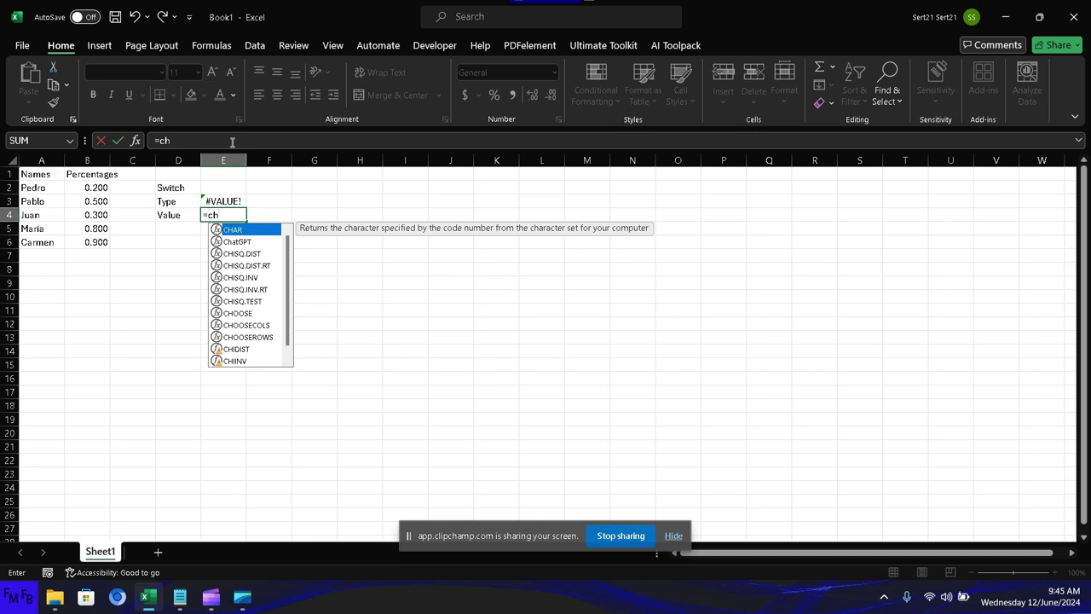
{"action": "type", "text": "oose("}
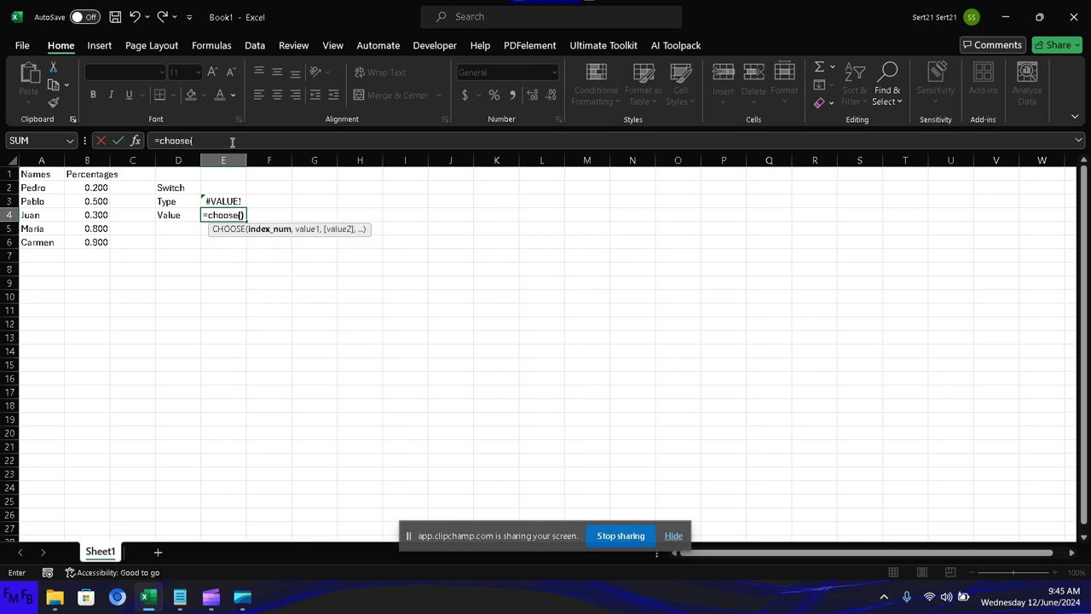
{"action": "key", "text": "Up"}
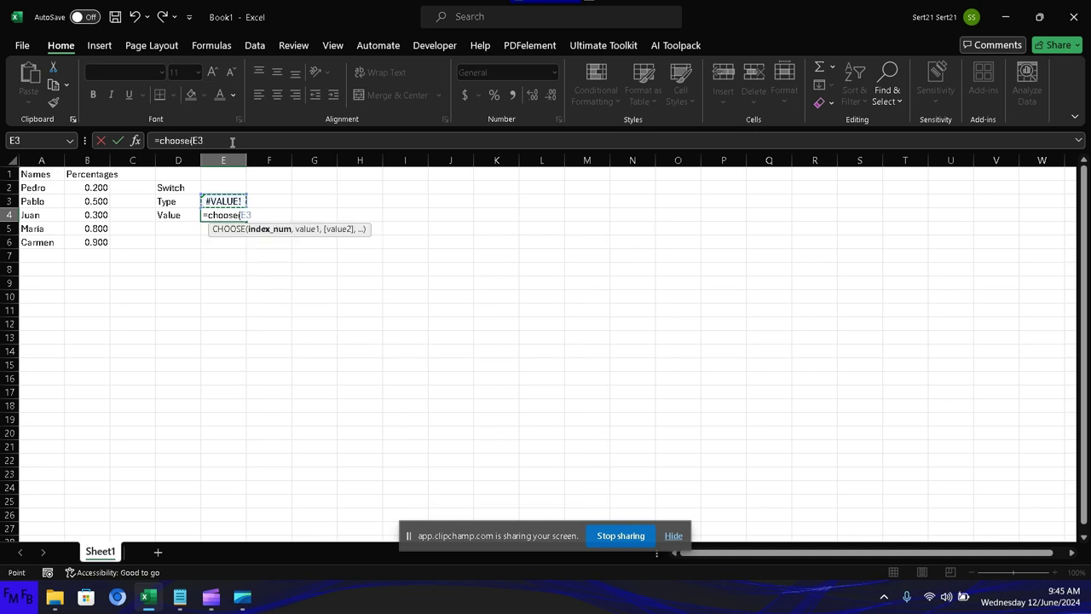
{"action": "key", "text": "Up"}
{"action": "type", "text": ","}
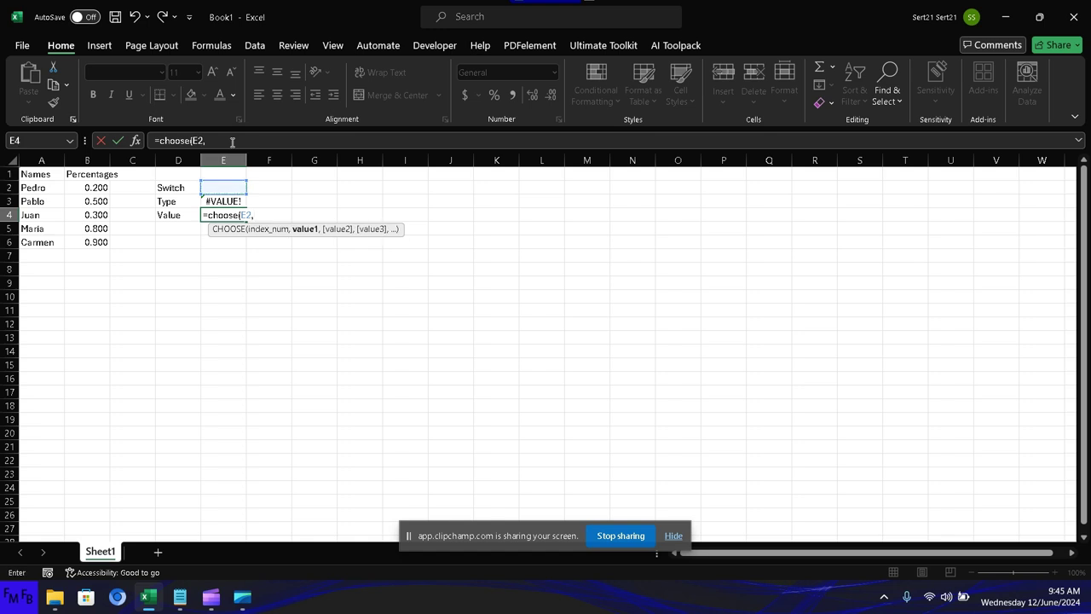
{"action": "type", "text": "large"}
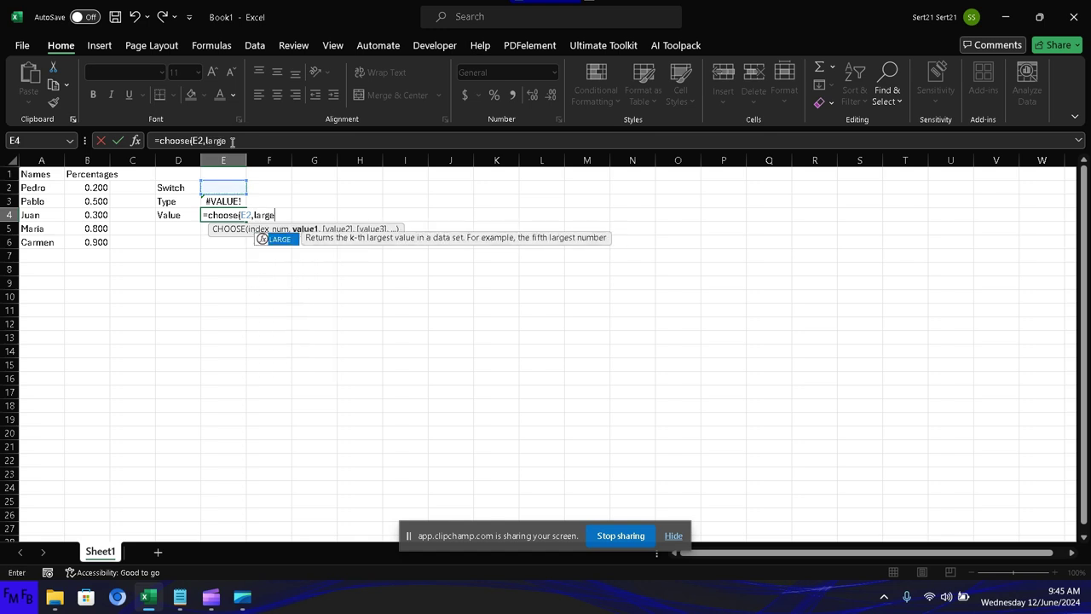
{"action": "type", "text": "("}
{"action": "key", "text": "Left"}
{"action": "key", "text": "Left"}
{"action": "key", "text": "Left"}
{"action": "key", "text": "Up"}
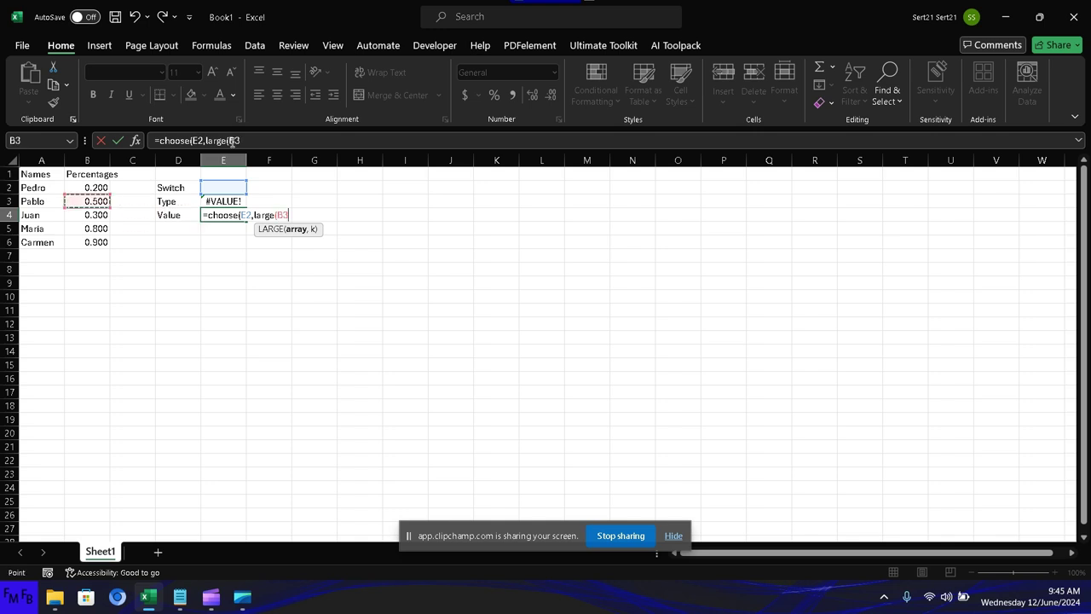
{"action": "key", "text": "Up"}
{"action": "key", "text": "shift+Down"}
{"action": "key", "text": "shift+Down"}
{"action": "key", "text": "shift+Down"}
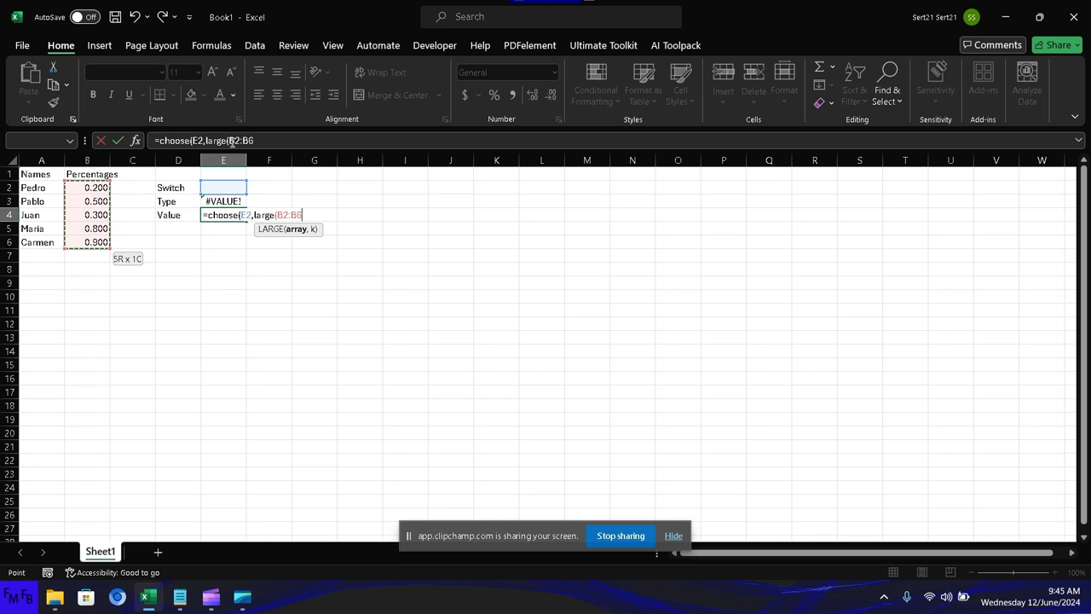
{"action": "type", "text": "),"}
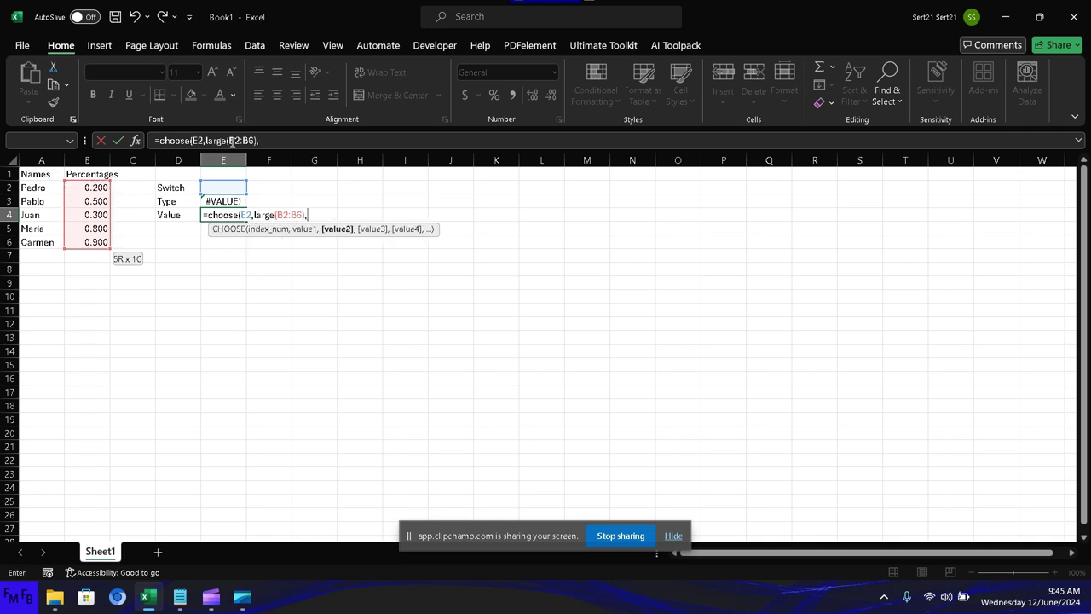
{"action": "type", "text": "small()"}
{"action": "key", "text": "Return"}
{"action": "key", "text": "Return"}
Point SMALL at B2:B6, close the brackets and submit, triggering the too-few-arguments warning.
{"action": "key", "text": "Right"}
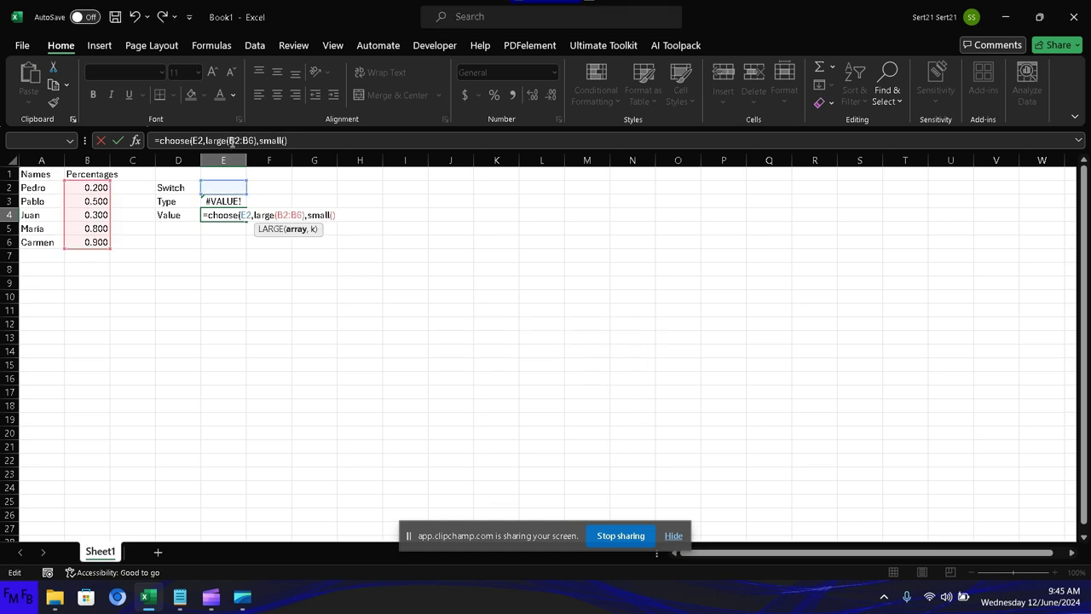
{"action": "key", "text": "Right"}
{"action": "key", "text": "Right"}
{"action": "key", "text": "Right"}
{"action": "key", "text": "Right"}
{"action": "key", "text": "Right"}
{"action": "key", "text": "Right"}
{"action": "key", "text": "Right"}
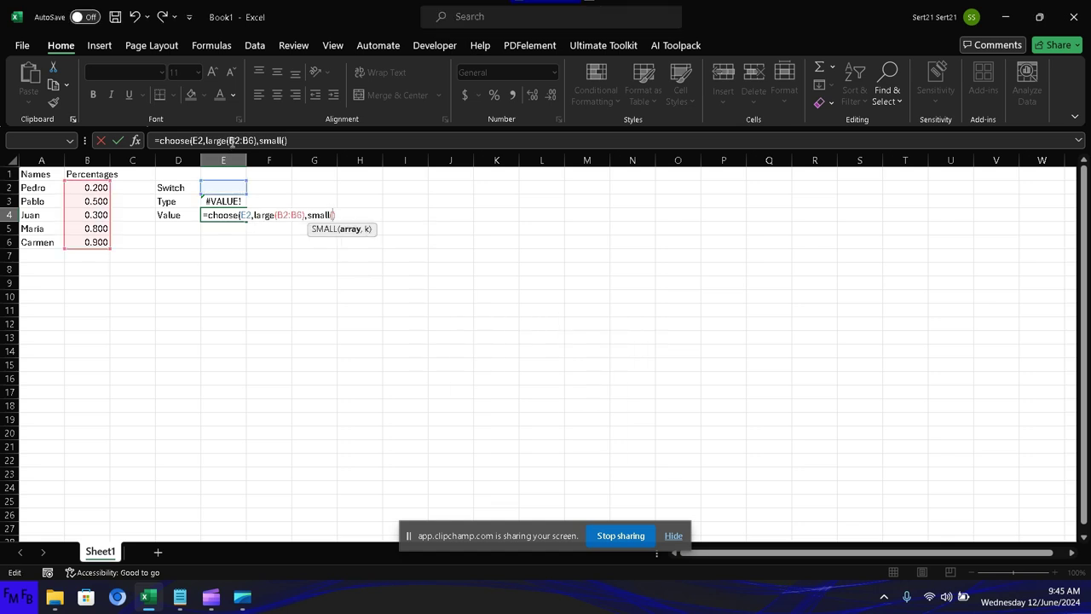
{"action": "key", "text": "F2"}
{"action": "key", "text": "Left"}
{"action": "key", "text": "Left"}
{"action": "key", "text": "Left"}
{"action": "key", "text": "Up"}
{"action": "key", "text": "Up"}
{"action": "key", "text": "shift+Down"}
{"action": "key", "text": "shift+Down"}
{"action": "key", "text": "shift+Down"}
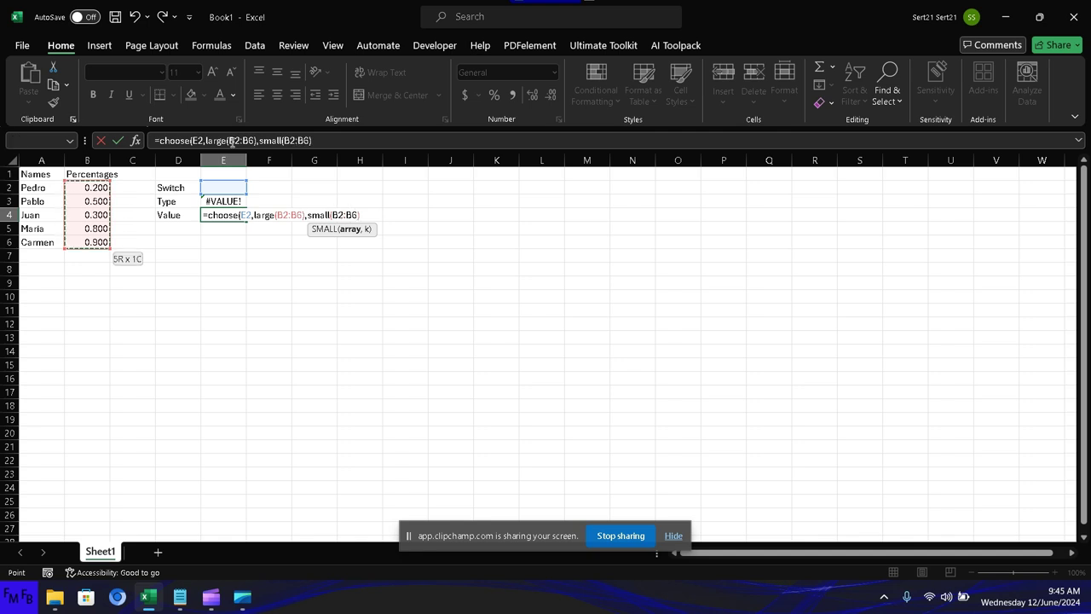
{"action": "key", "text": "F2"}
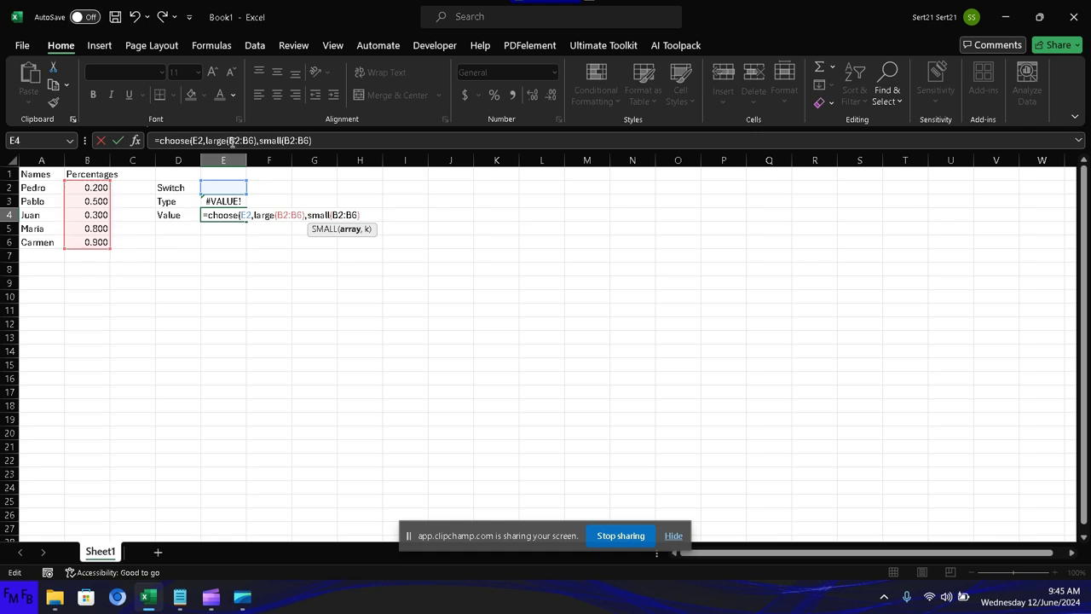
{"action": "type", "text": ")"}
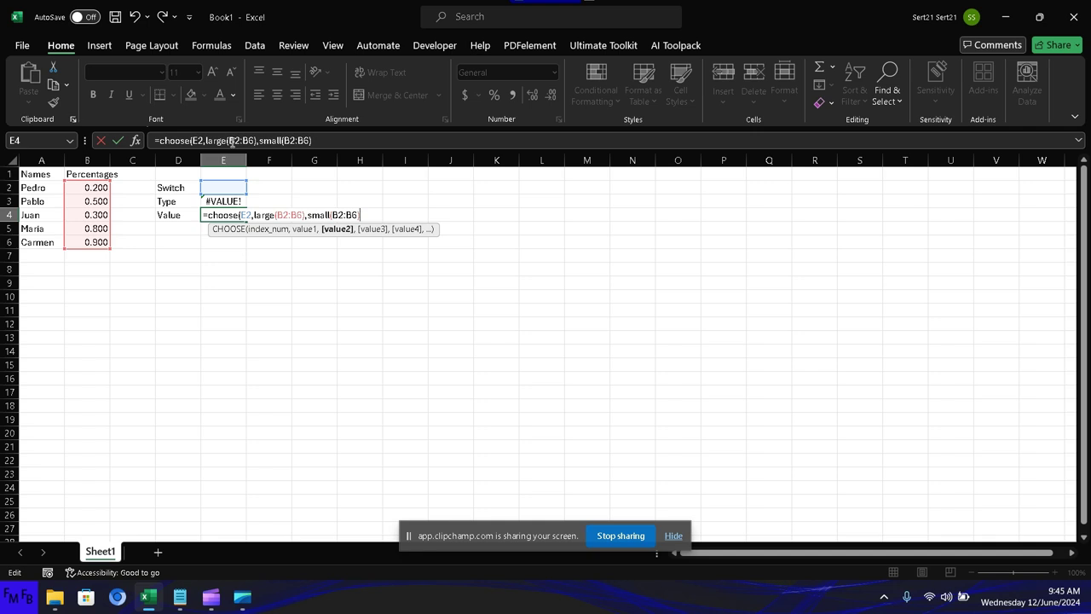
{"action": "type", "text": ")"}
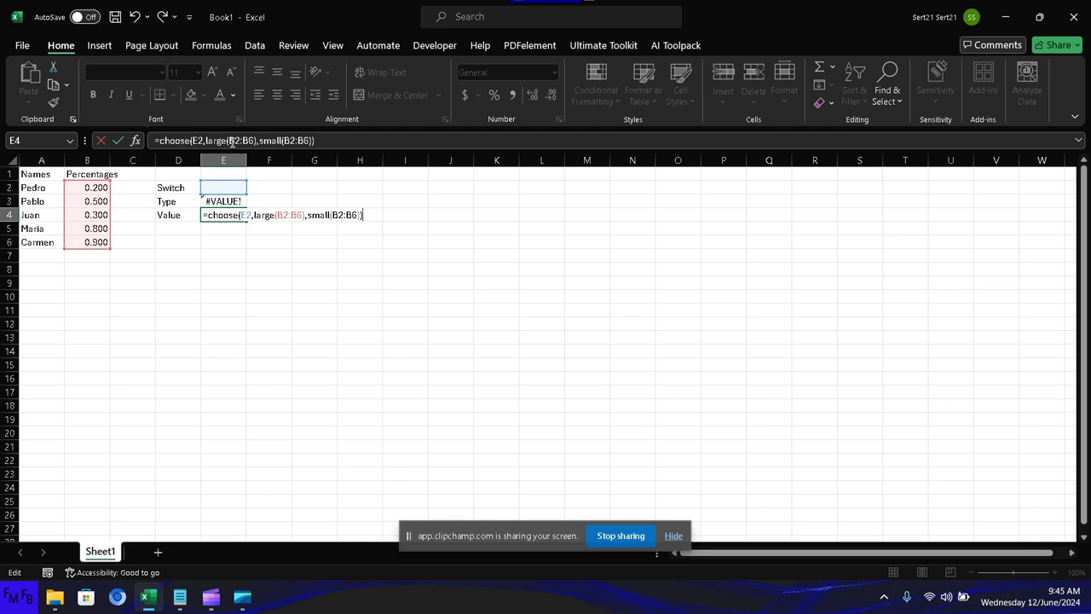
{"action": "key", "text": "Return"}
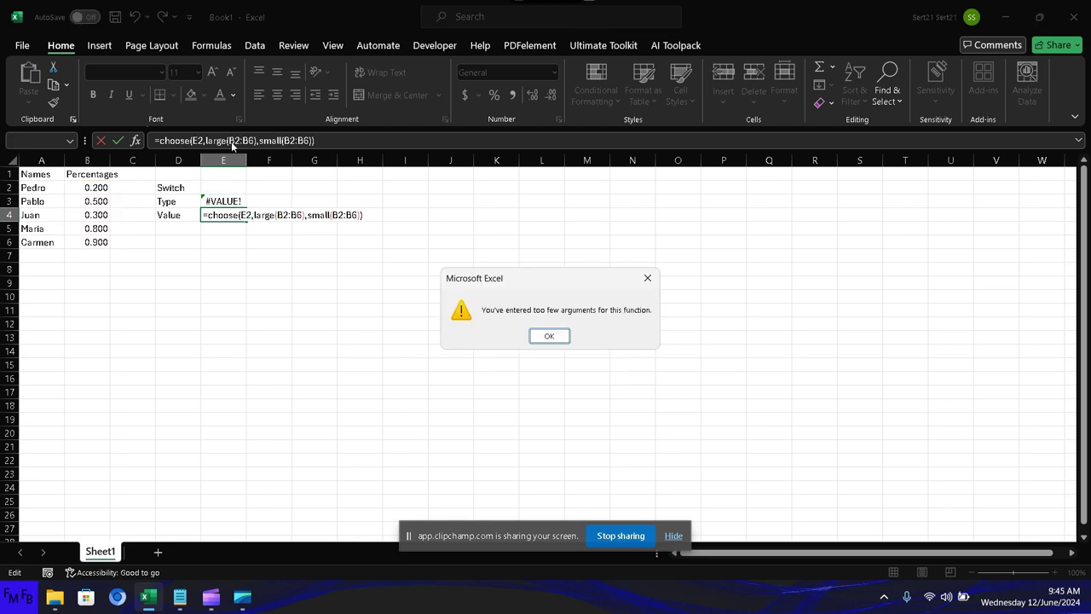
Dismiss the warning and fix E4 to =CHOOSE(E2,LARGE(B2:B6,1),SMALL(B2:B6,1)).
{"action": "key", "text": "Return"}
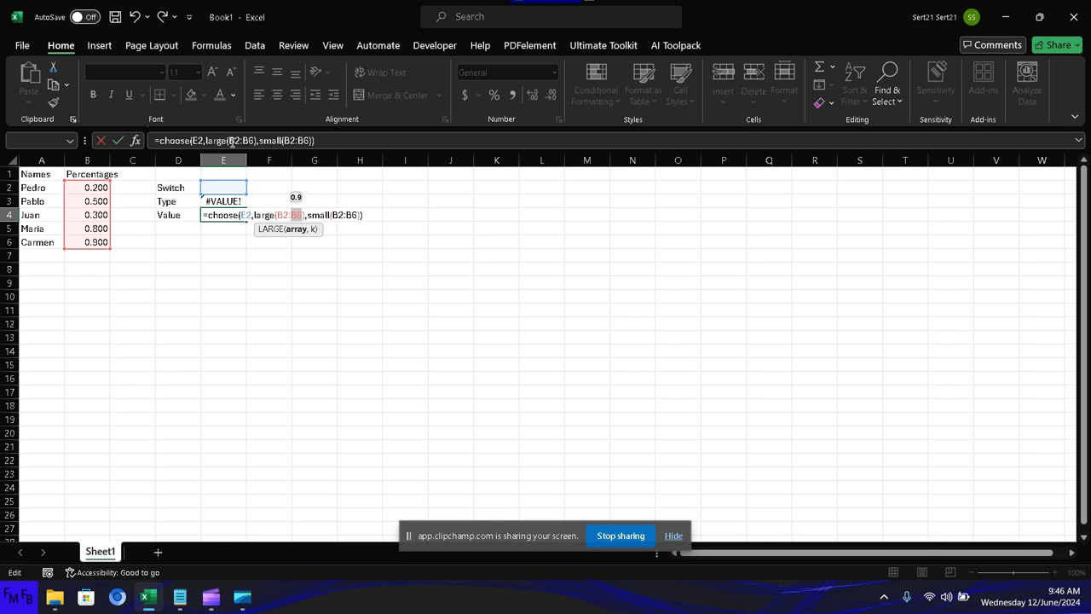
{"action": "key", "text": "Right"}
{"action": "type", "text": ",1"}
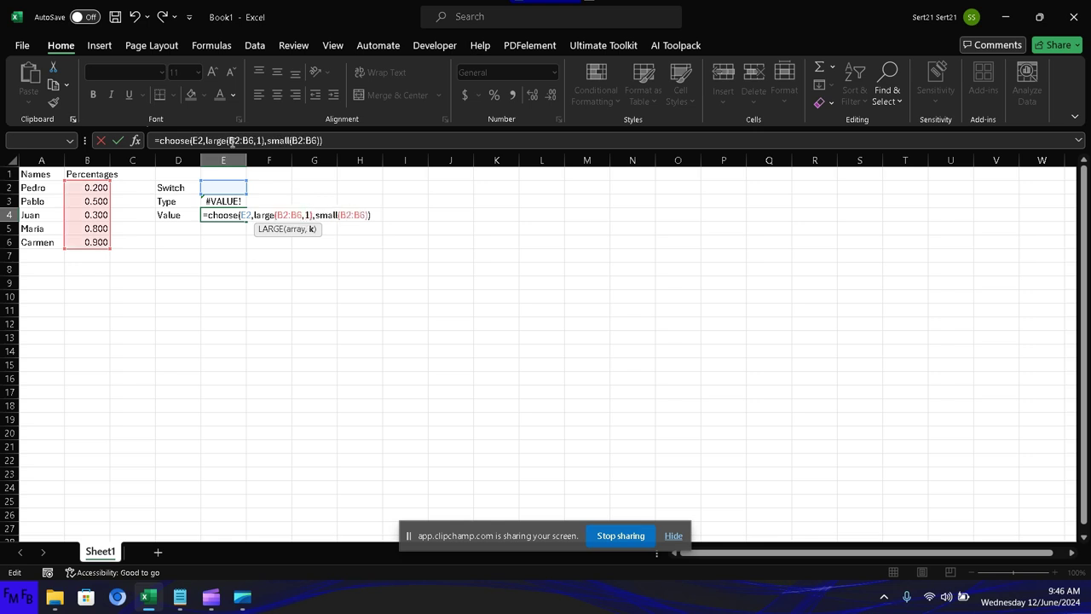
{"action": "key", "text": "Right"}
{"action": "key", "text": "Right"}
{"action": "key", "text": "Right"}
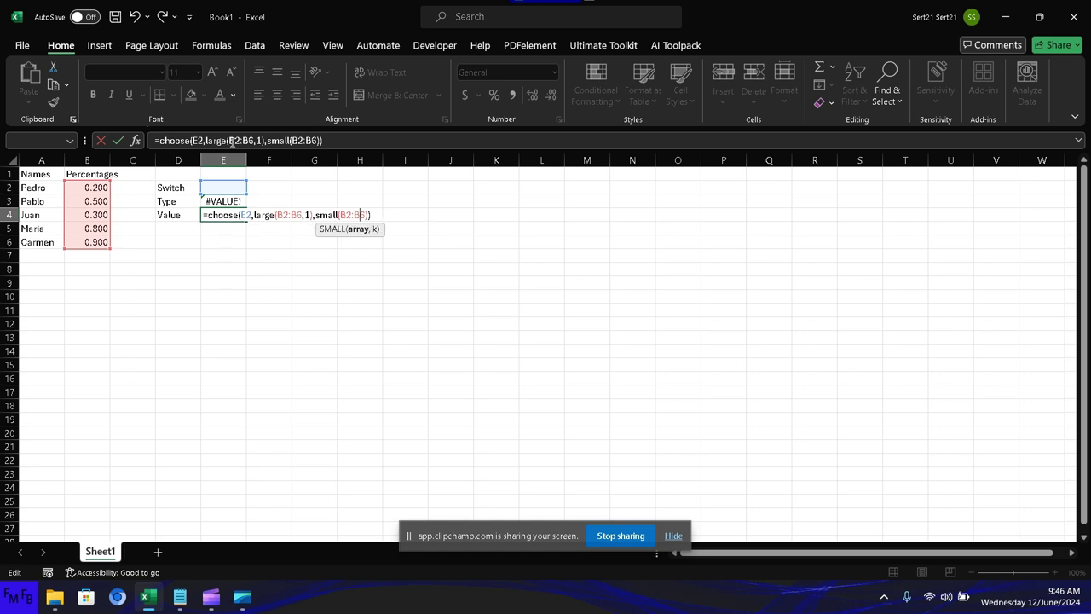
{"action": "key", "text": "Right"}
{"action": "key", "text": "Right"}
{"action": "key", "text": "Right"}
{"action": "key", "text": "Left"}
{"action": "type", "text": ",1"}
{"action": "key", "text": "Return"}
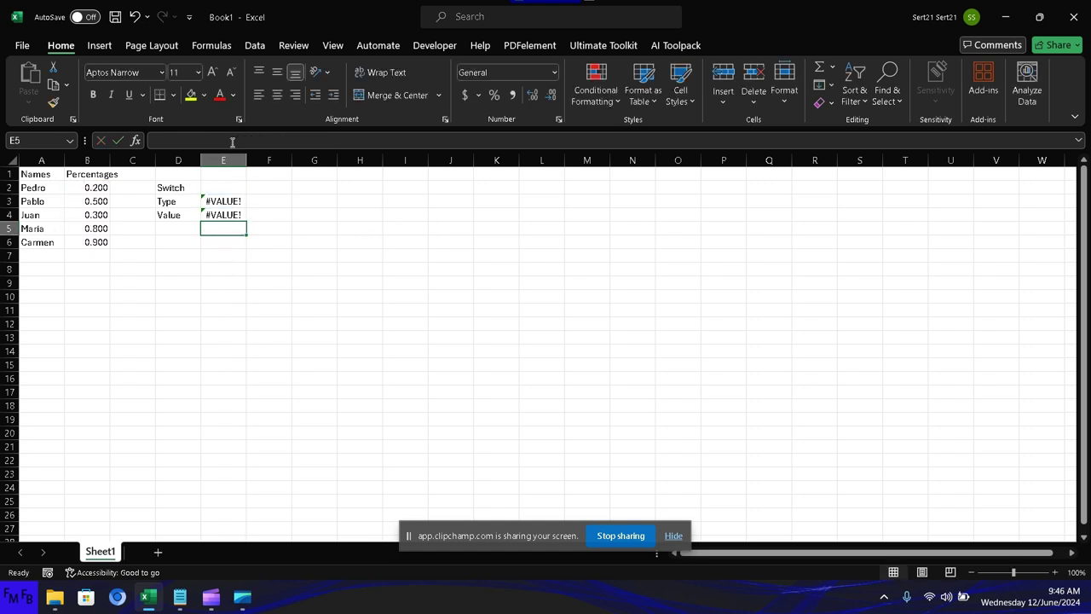
Set Switch cell E2 to 1, then to 2, showing Bottom Value and 0.2.
{"action": "key", "text": "Up"}
{"action": "key", "text": "Up"}
{"action": "key", "text": "Up"}
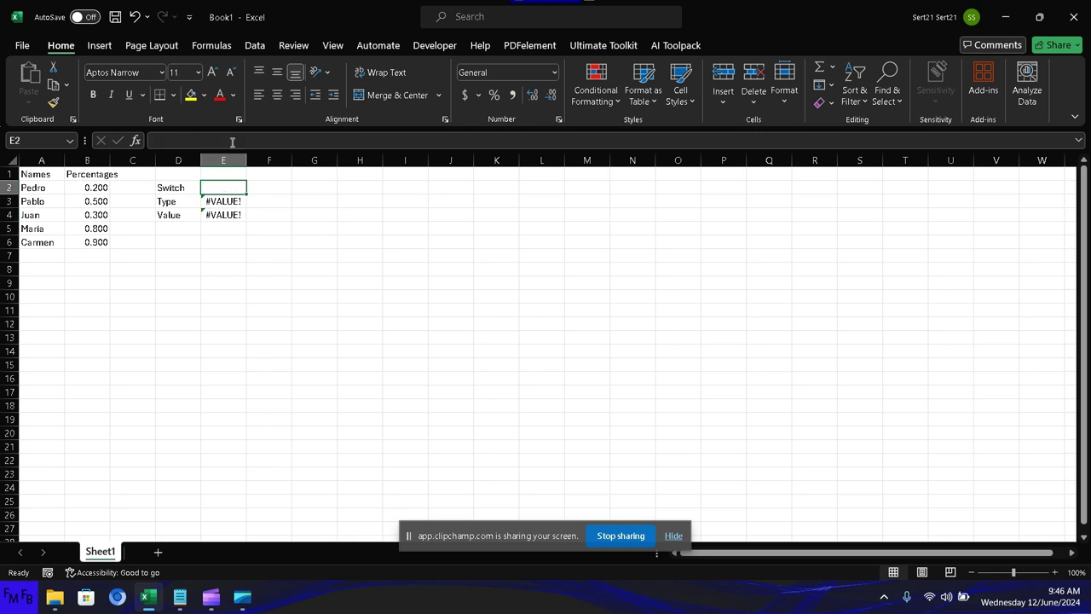
{"action": "type", "text": "1"}
{"action": "key", "text": "Return"}
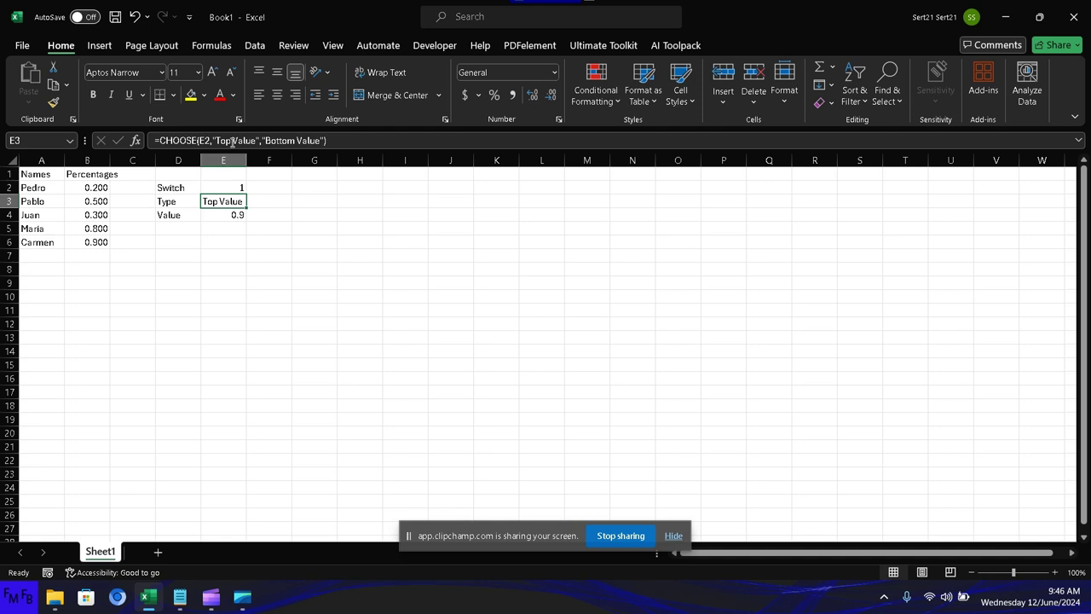
{"action": "key", "text": "Up"}
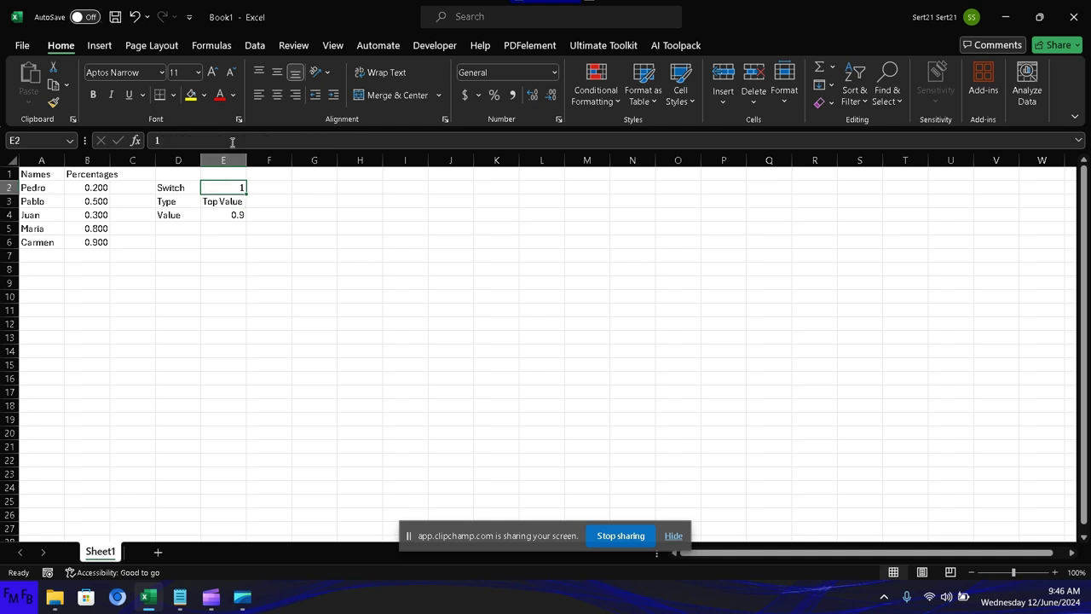
{"action": "type", "text": "2"}
{"action": "key", "text": "Return"}
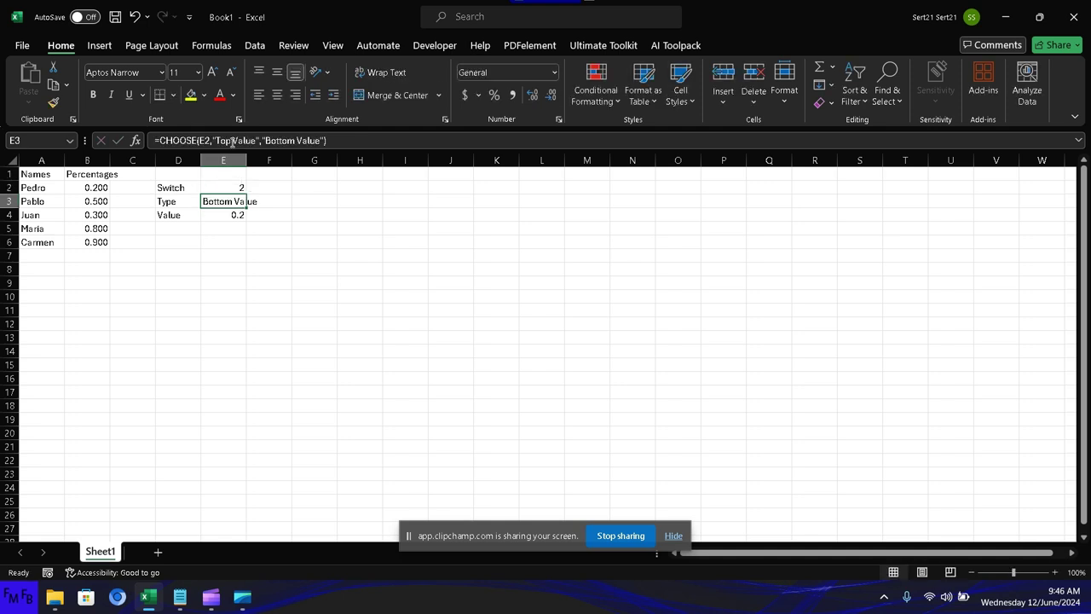